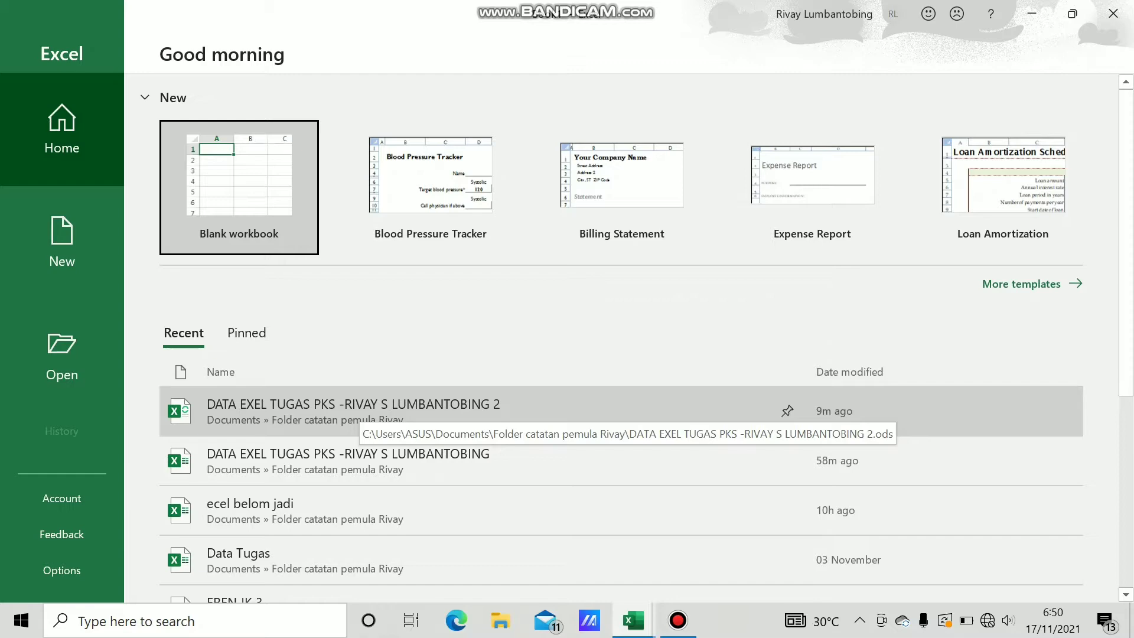
Step: Open the recent DATA EXEL TUGAS PKS workbook ending in 2 and clear the Spasi cells G5:G11
left_click(354, 412)
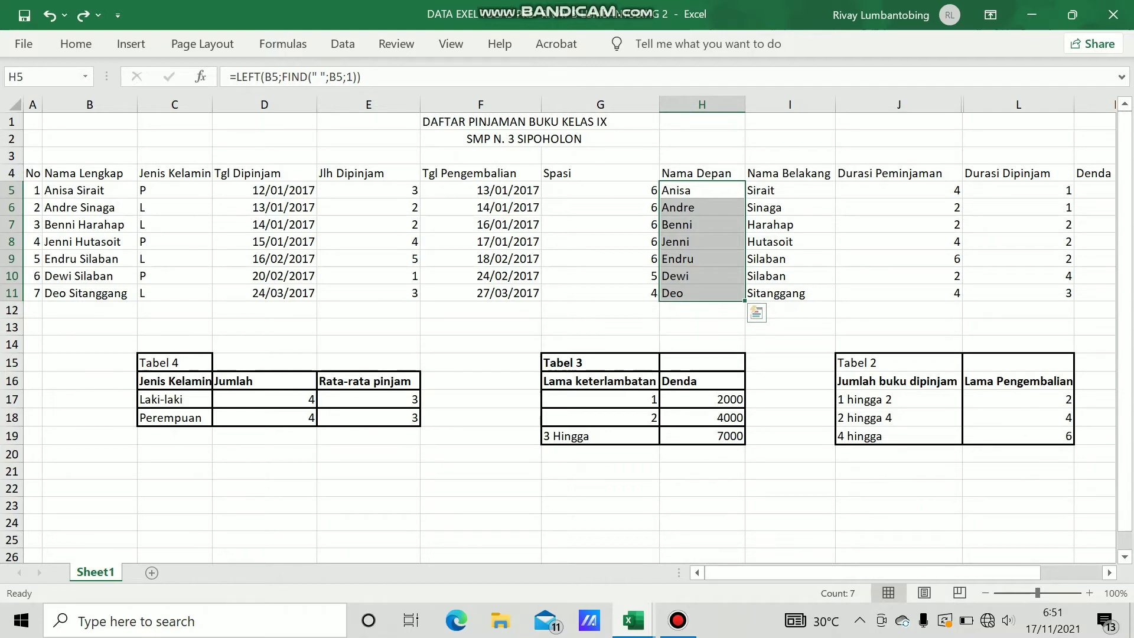
left_click(600, 190)
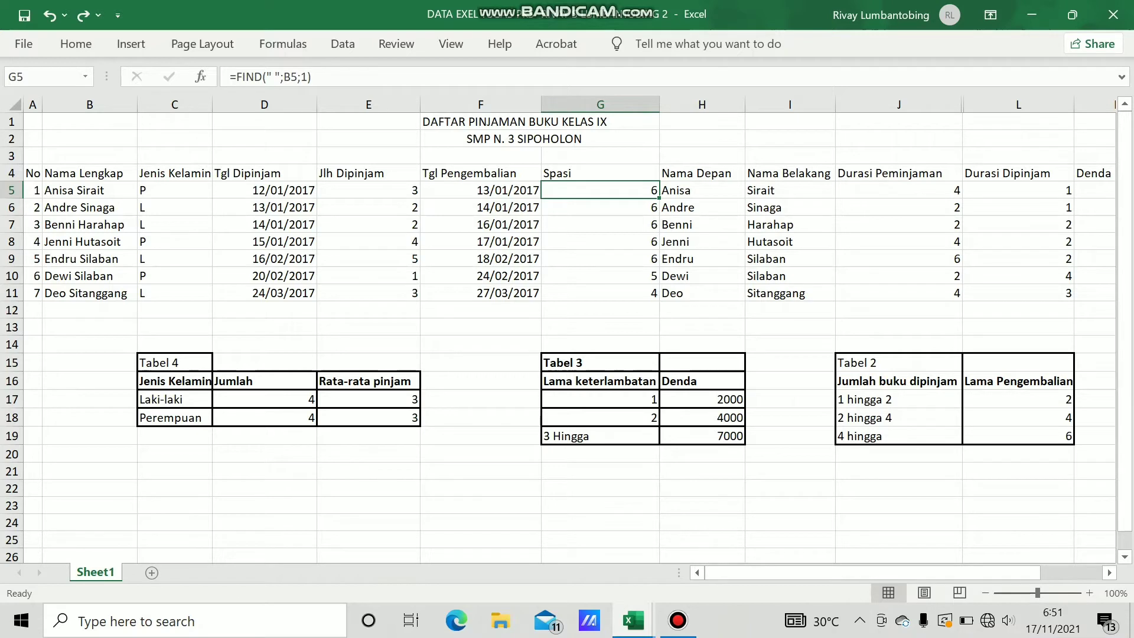
left_click_drag(600, 190, 600, 293)
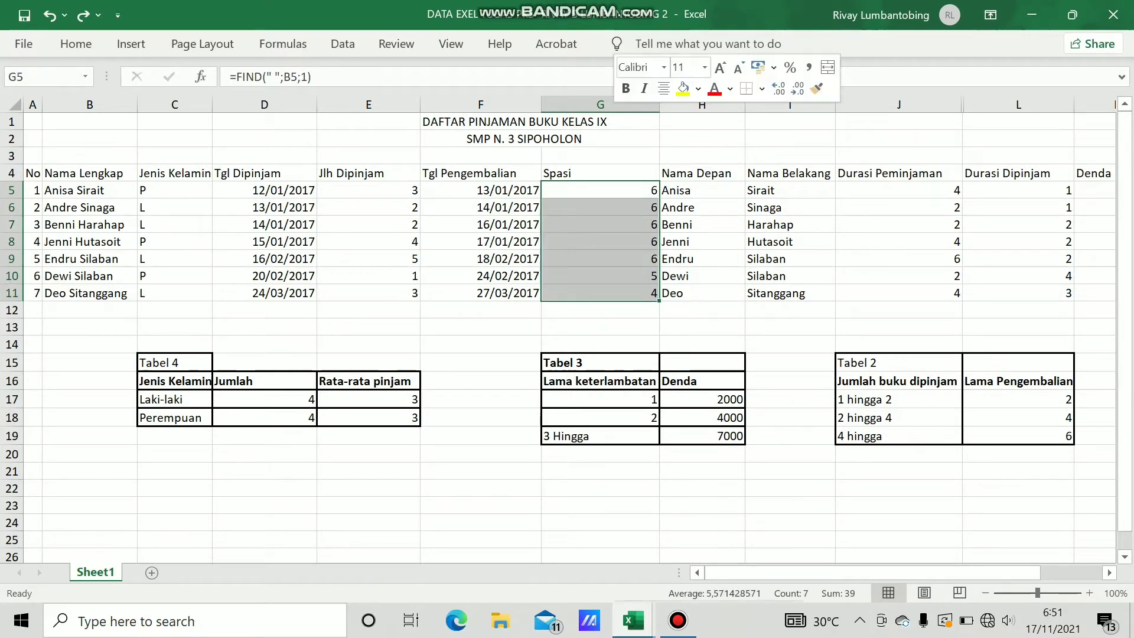
right_click(612, 272)
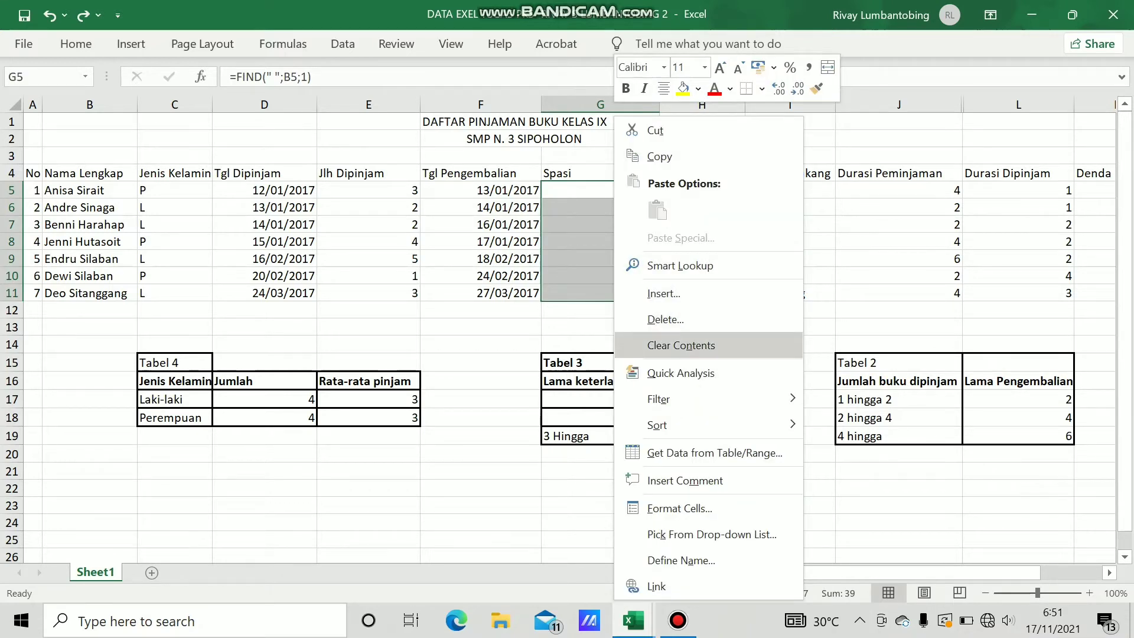
left_click(680, 345)
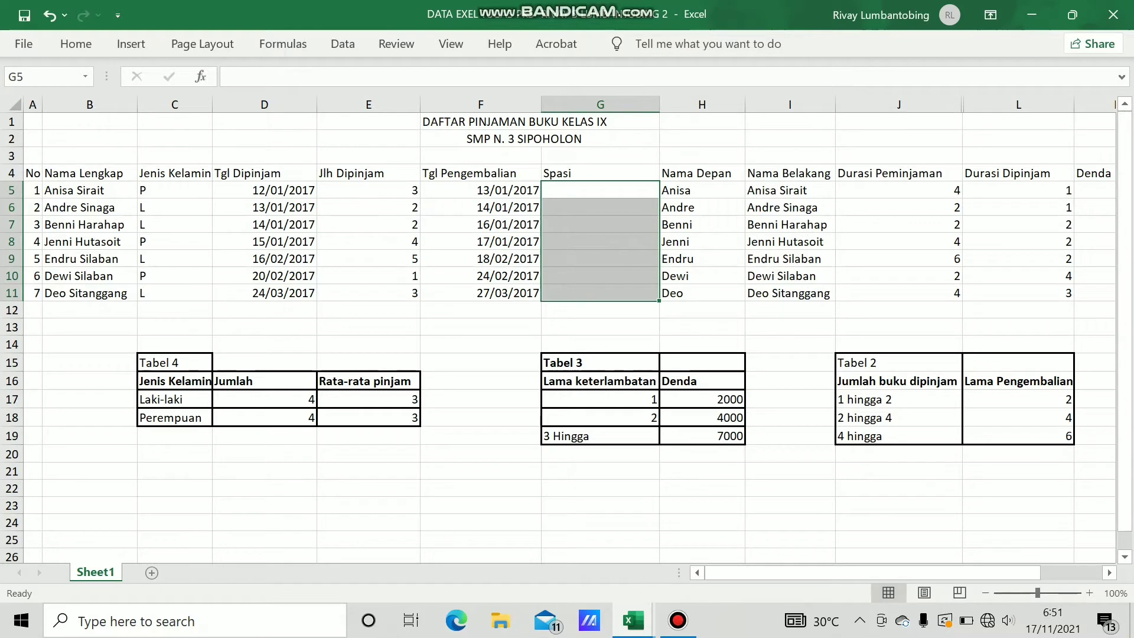
Step: Enter =FIND(" ";B5;1) in Spasi cell G5 to locate the space in the full name
left_click(600, 190)
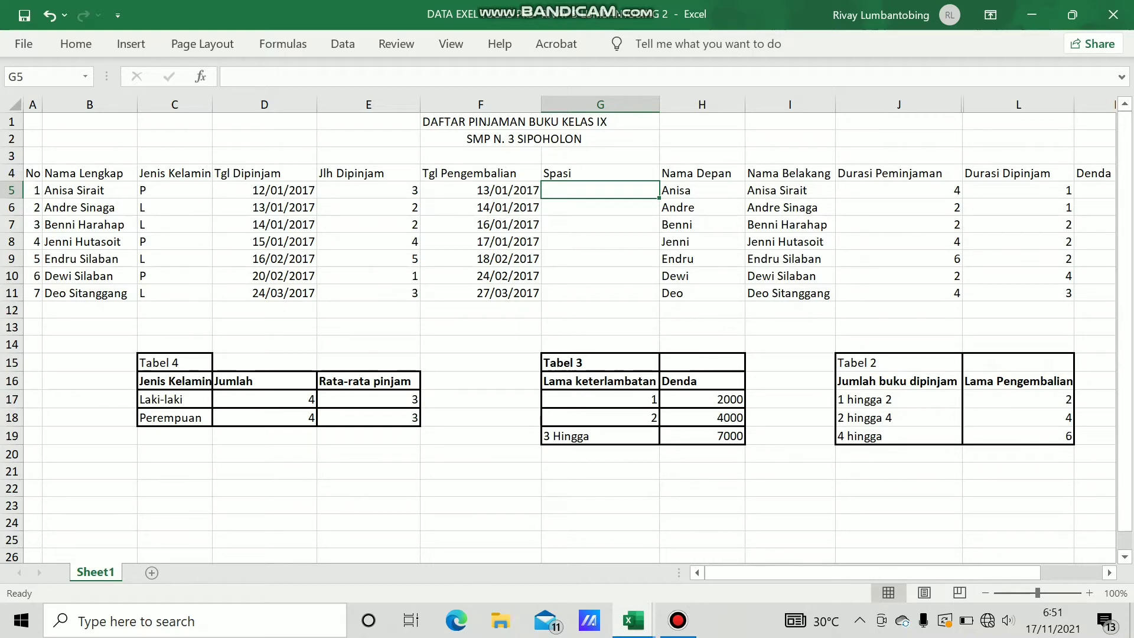
type("=")
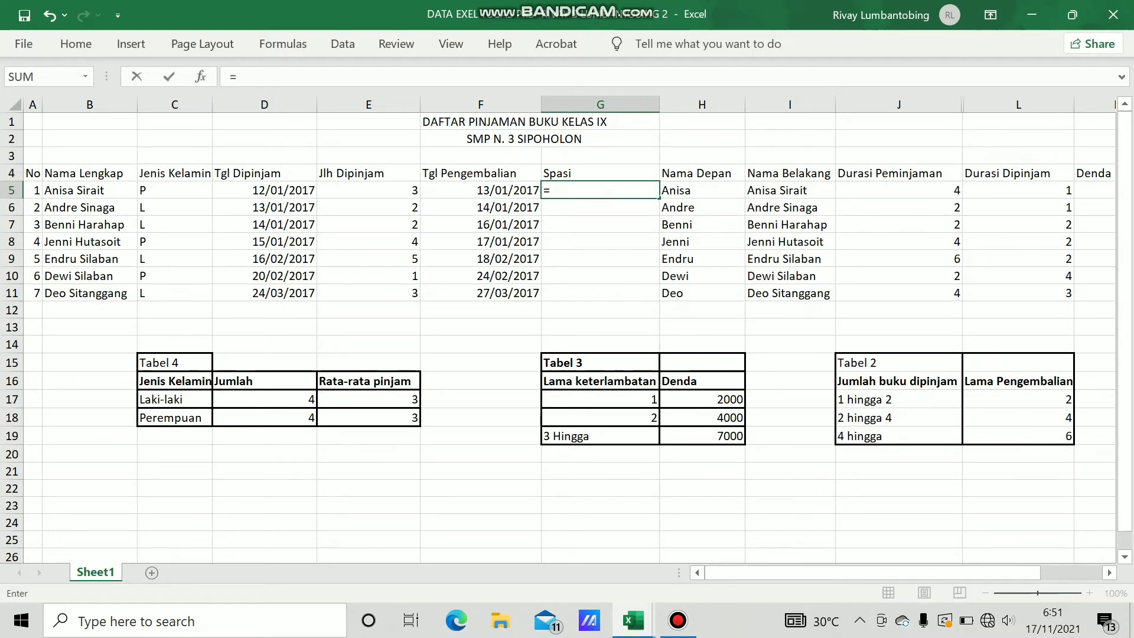
type("fi")
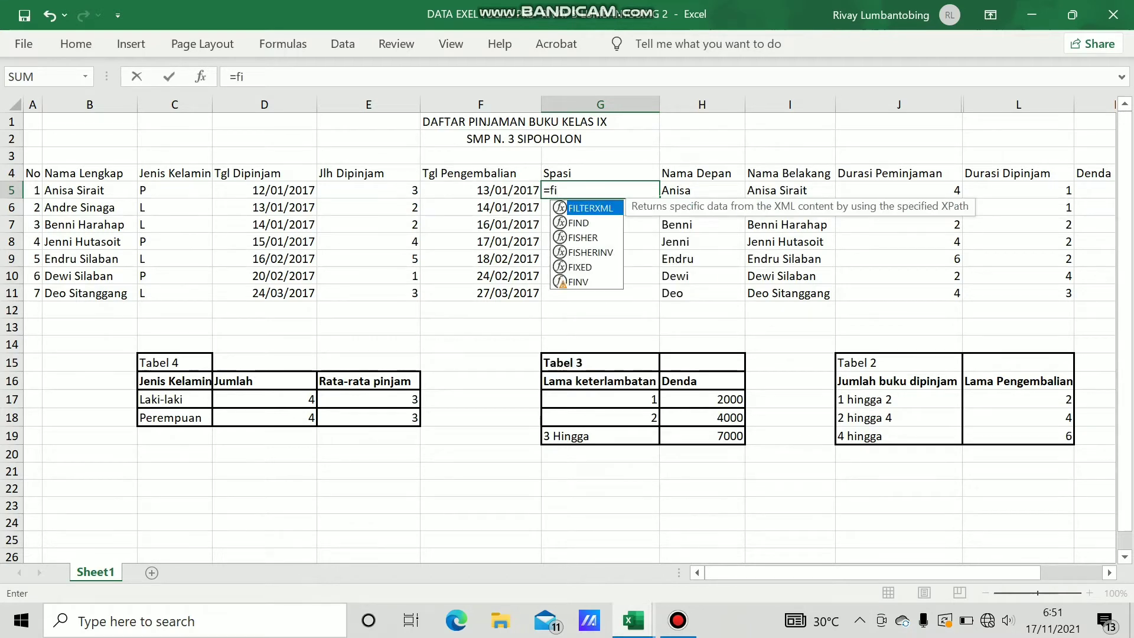
type("n")
key("Tab")
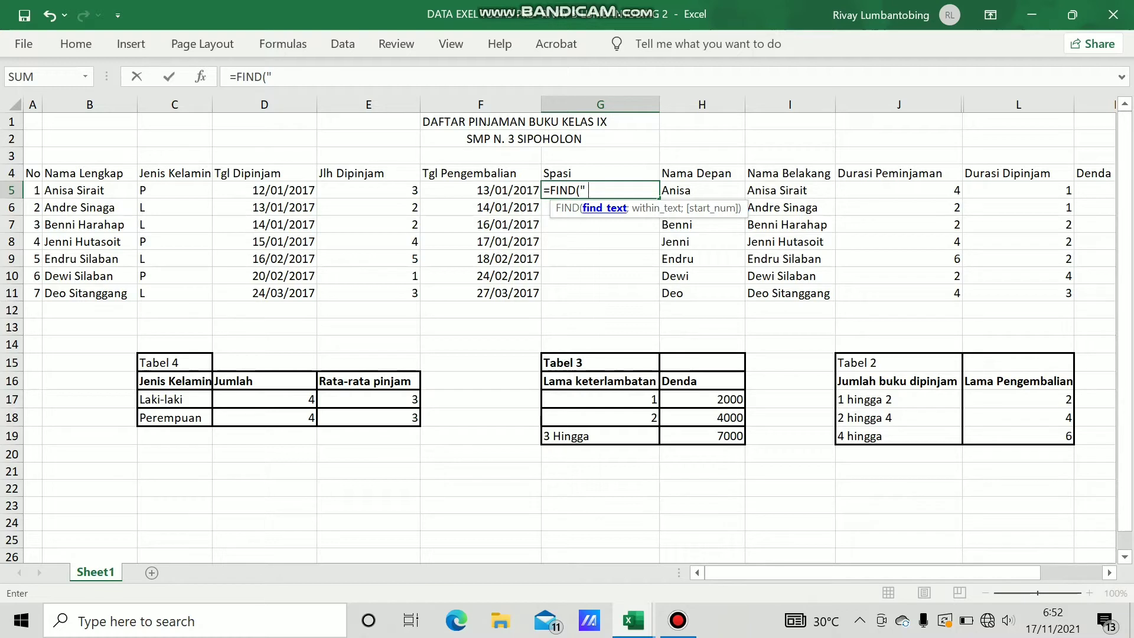
type("\";")
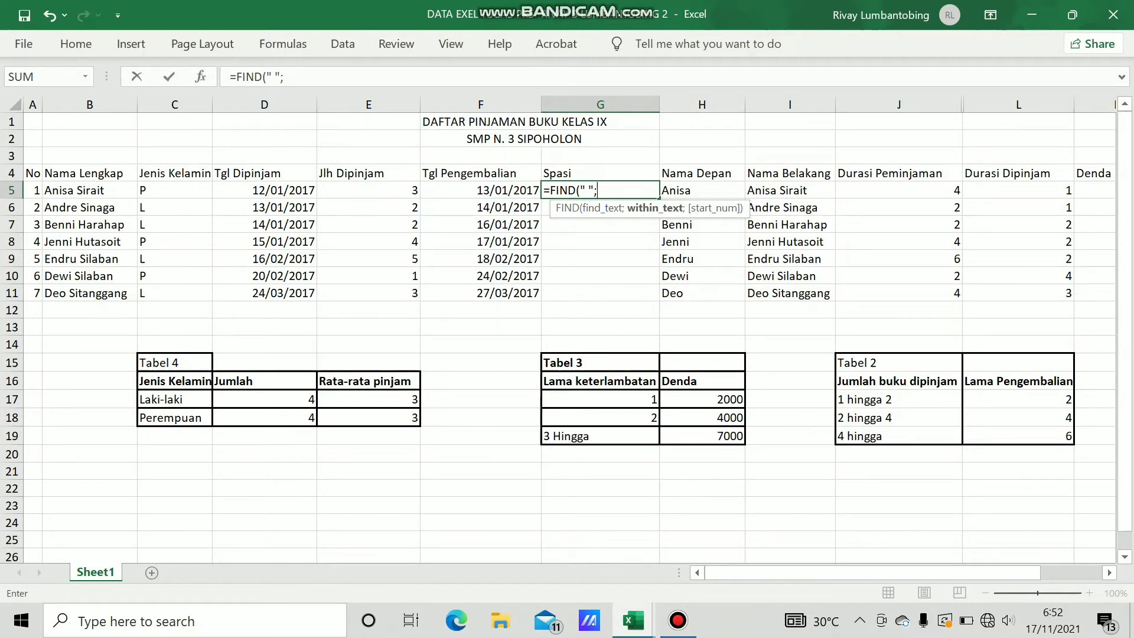
left_click(89, 190)
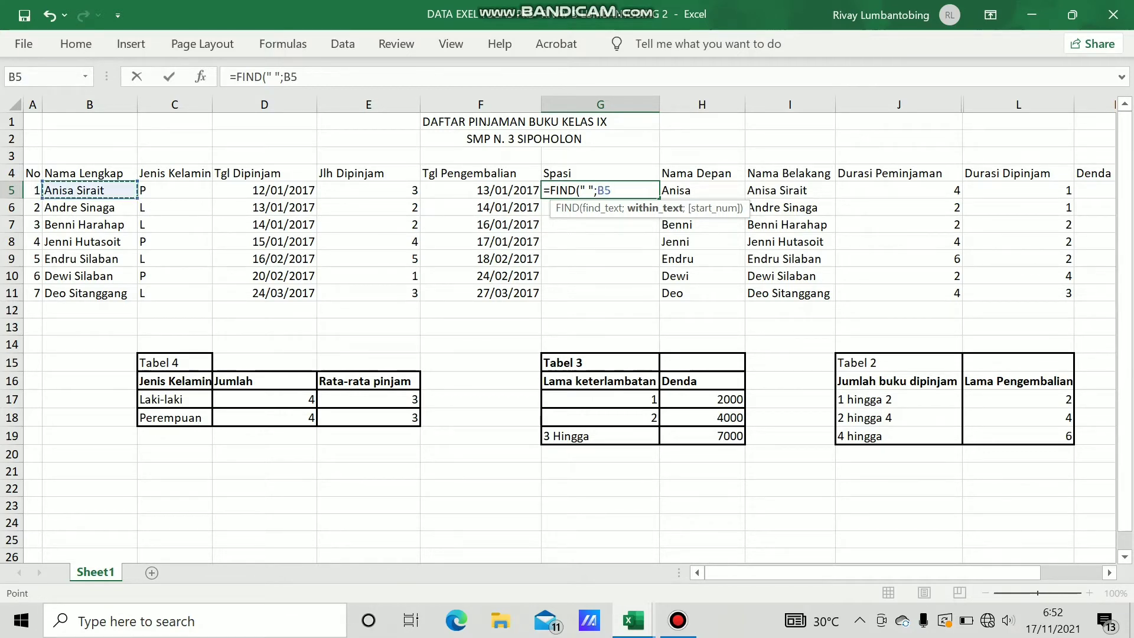
type(";")
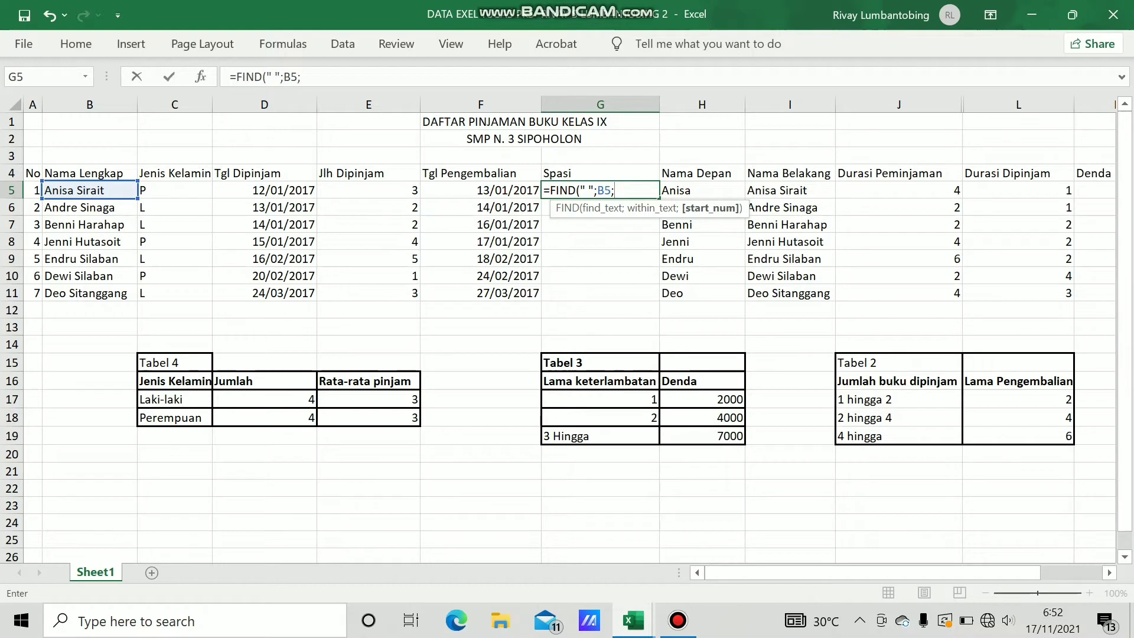
type("1)")
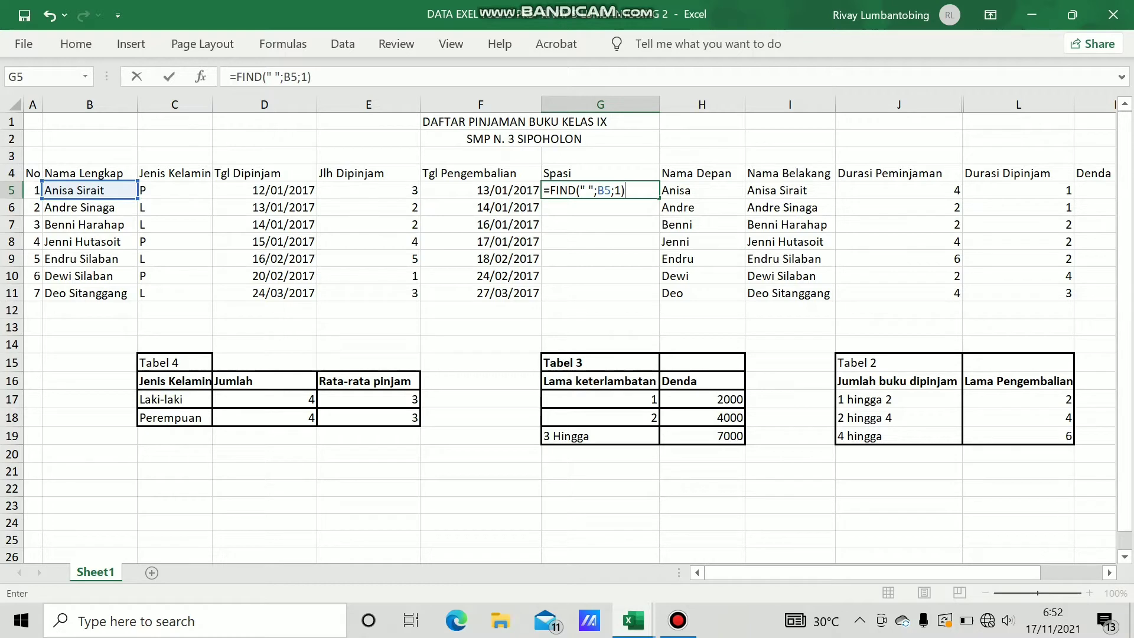
key("Return")
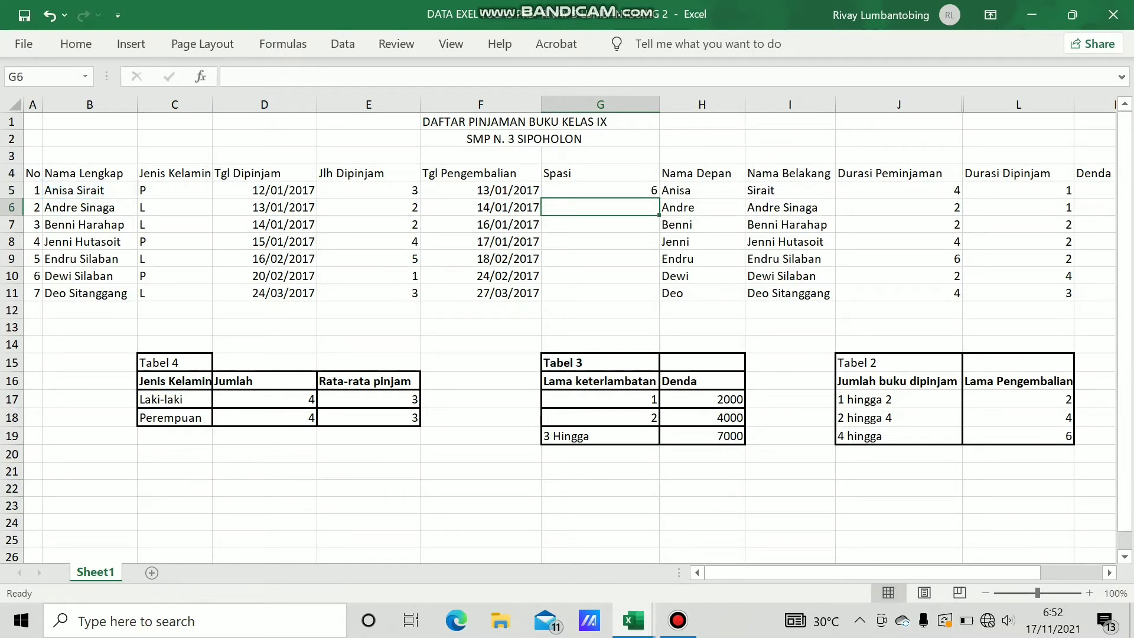
Step: Fill the Spasi formula from G5 down through G11
left_click(599, 190)
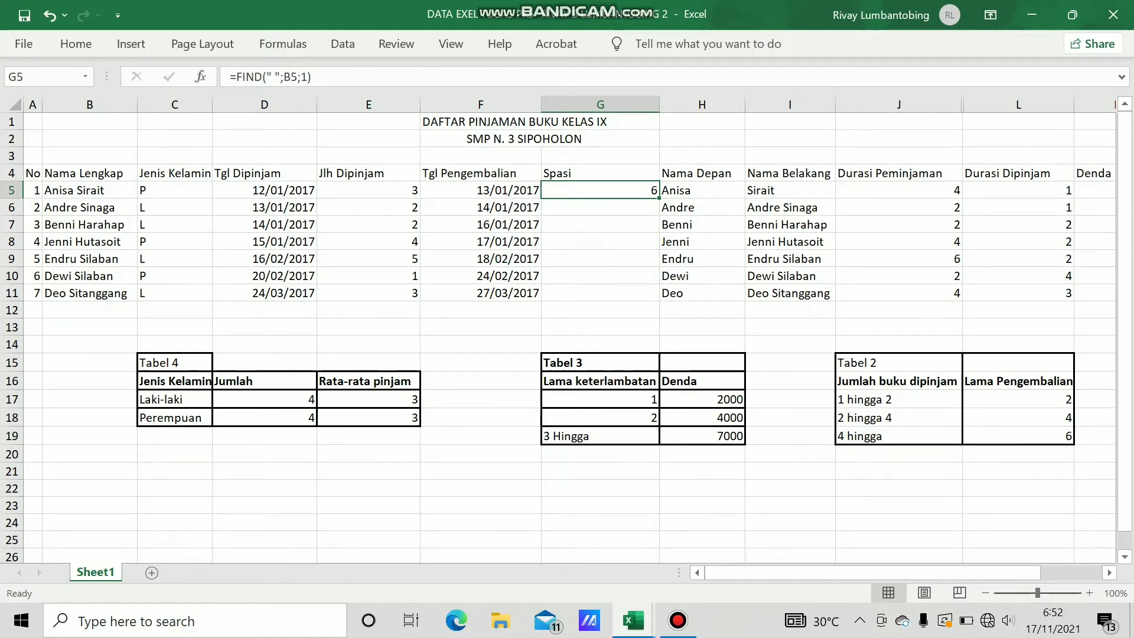
left_click_drag(659, 198, 654, 298)
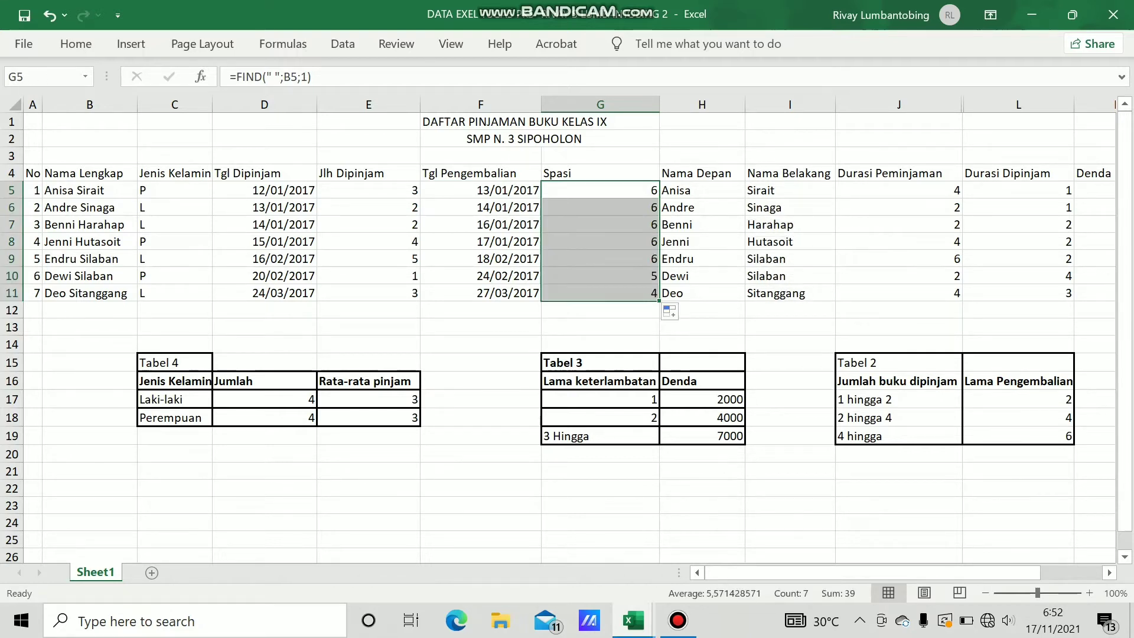
left_click(600, 259)
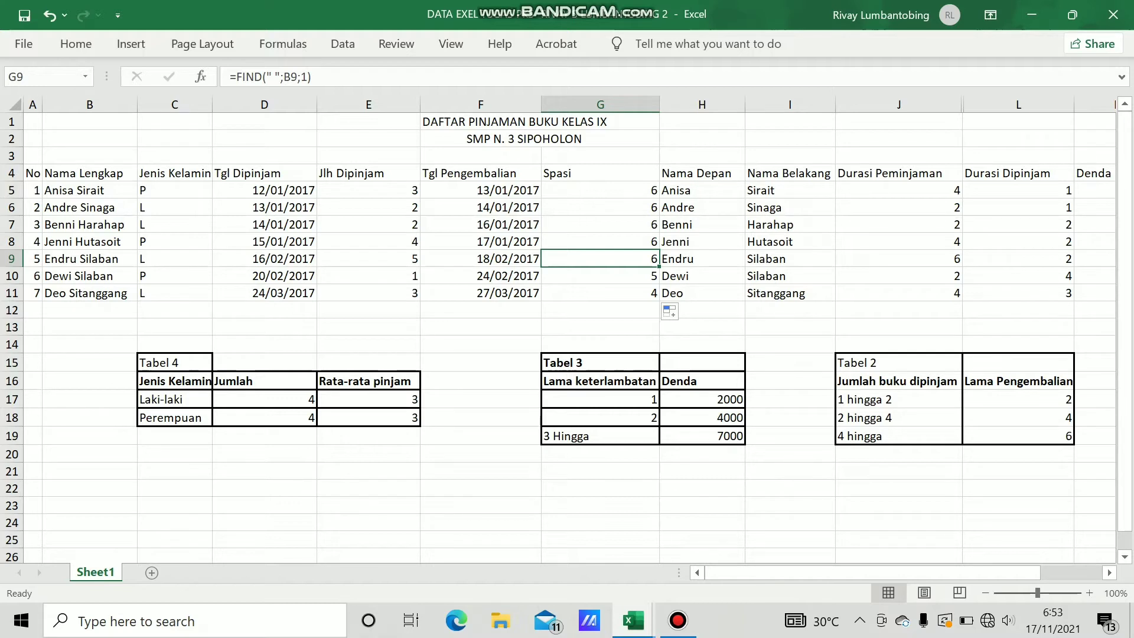
Step: Clear the contents of the Nama Depan cells H5:H11
left_click(702, 190)
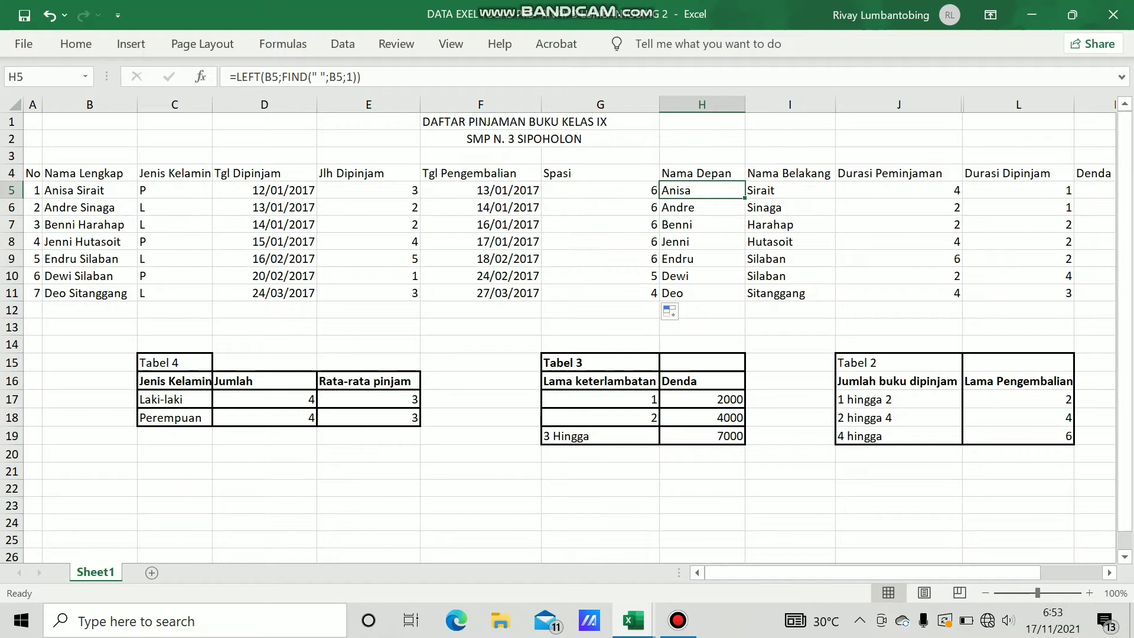
left_click_drag(701, 190, 726, 293)
right_click(726, 292)
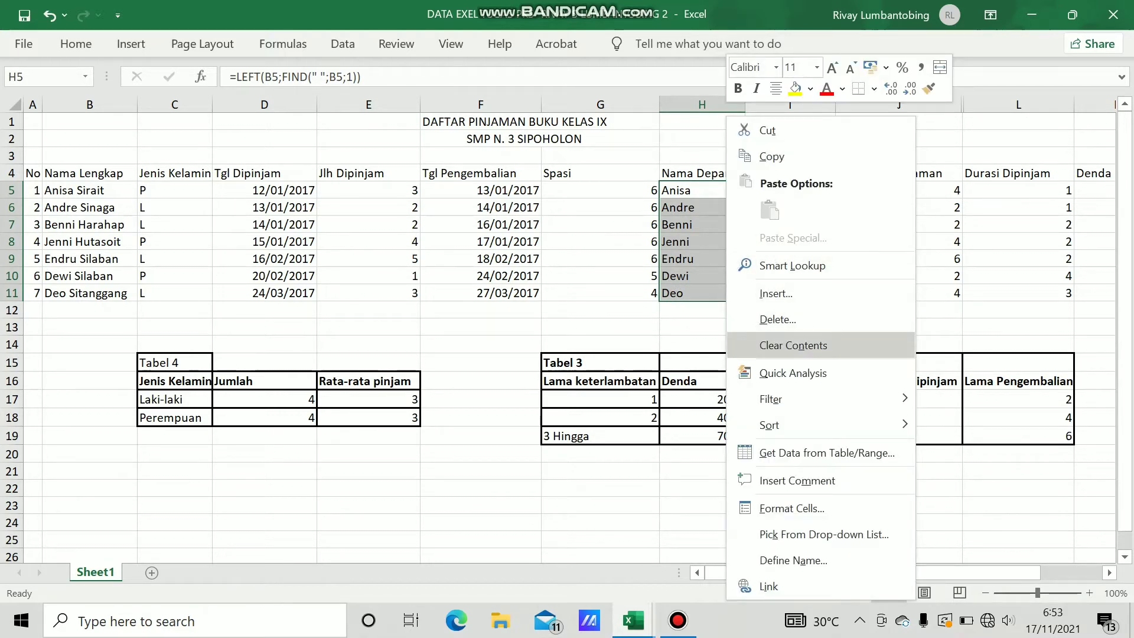
left_click(793, 344)
Step: Enter =LEFT(B5;FIND(" ";B5;1)) in Nama Depan cell H5 to extract the first name, accepting the closing-parenthesis correction
left_click(701, 190)
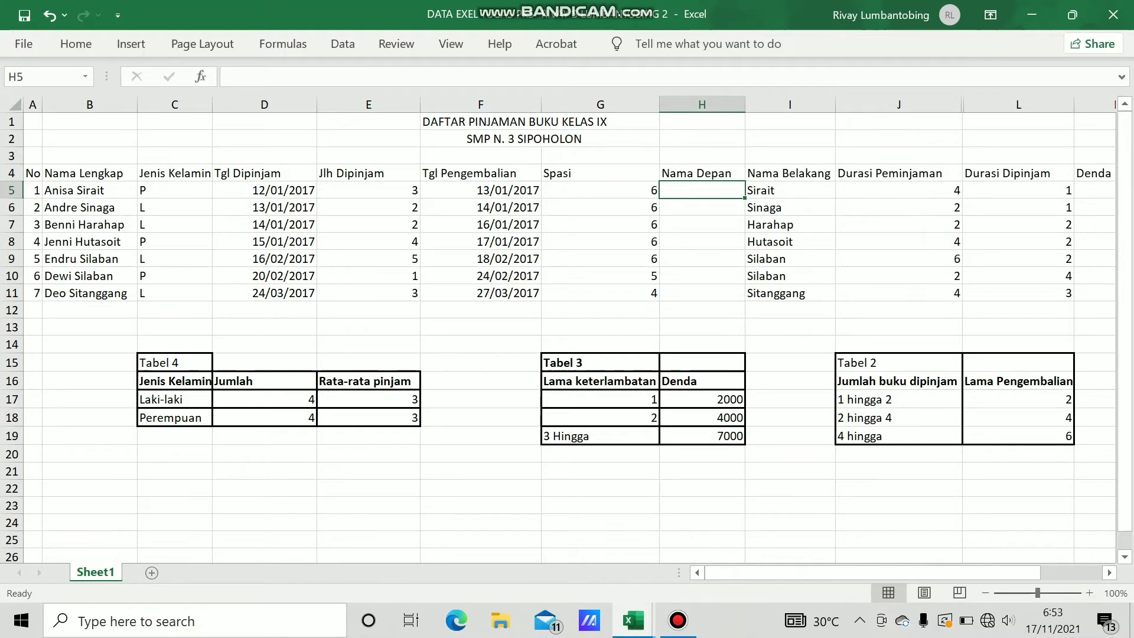
type("=")
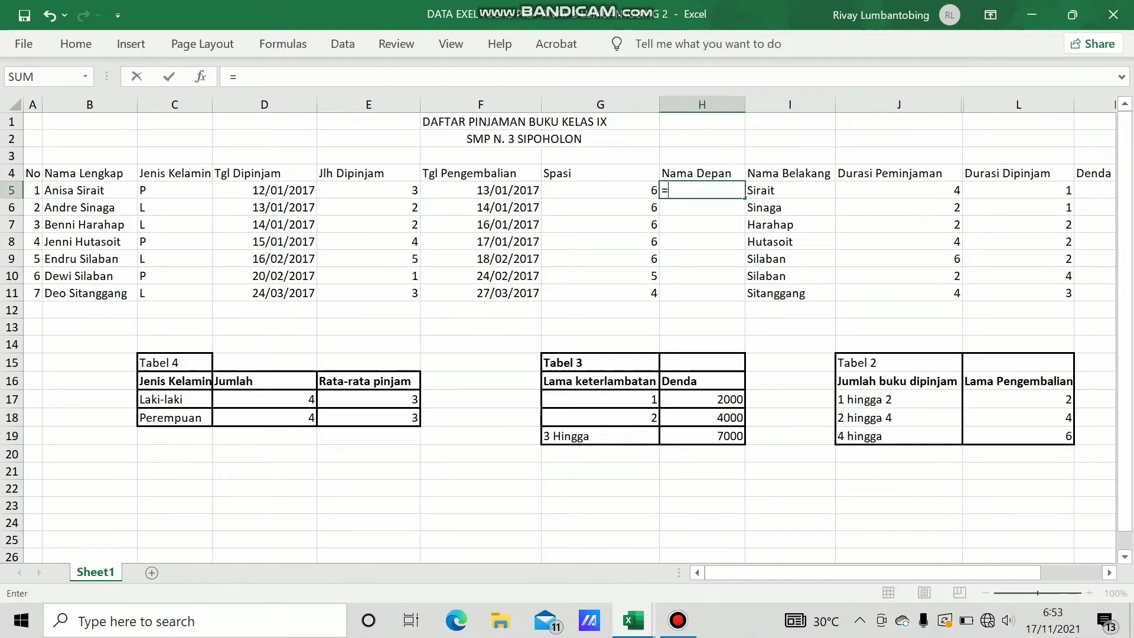
type("LEFT")
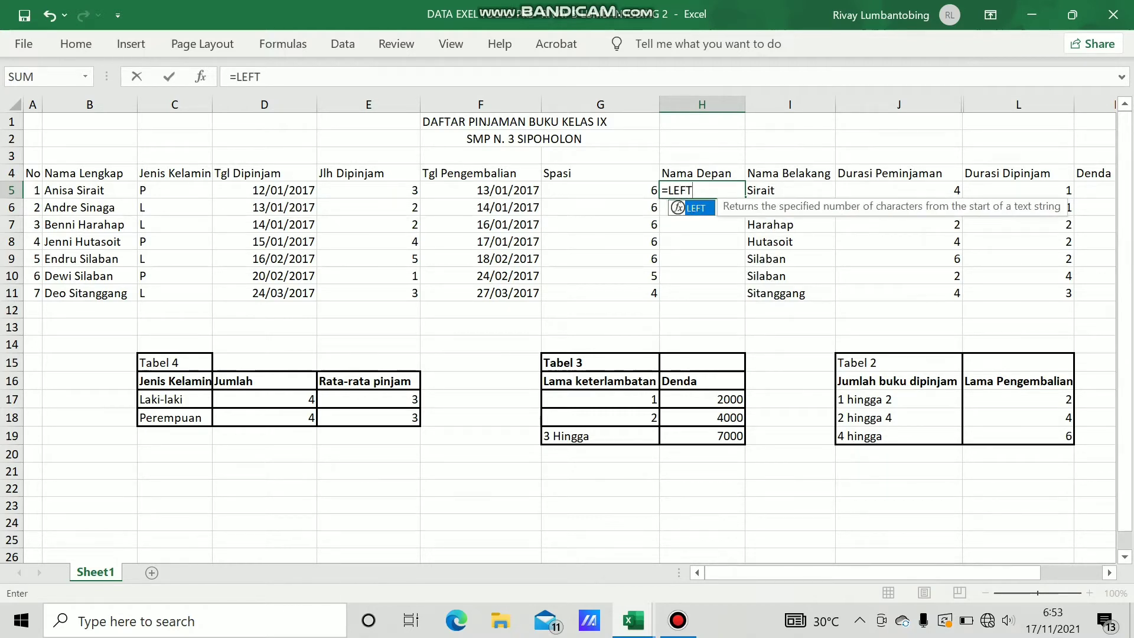
type("(")
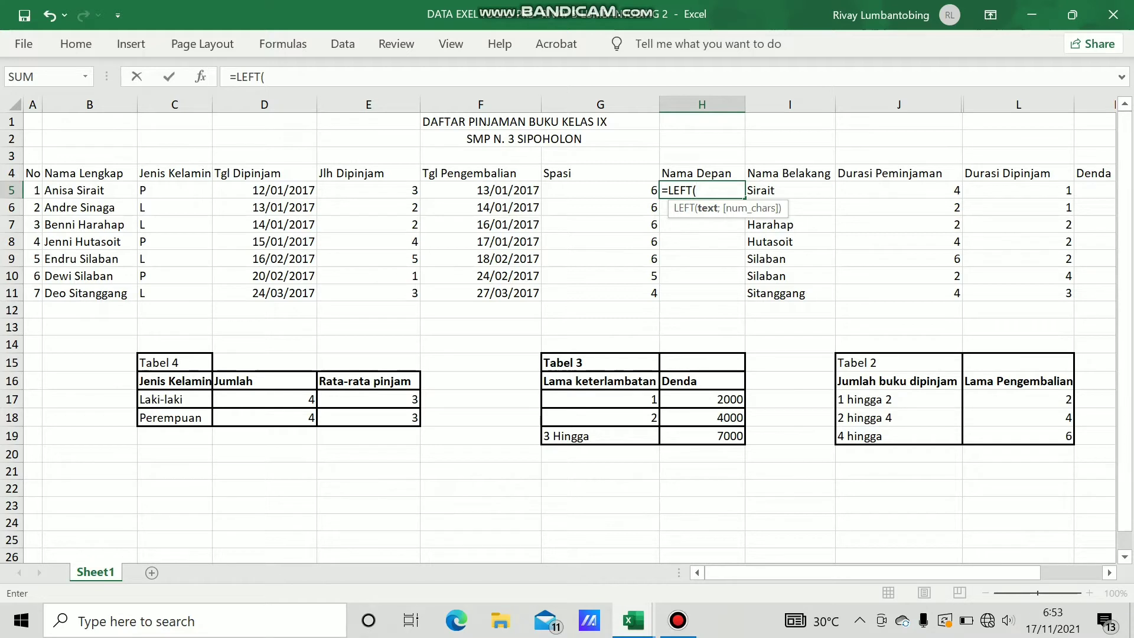
left_click(88, 190)
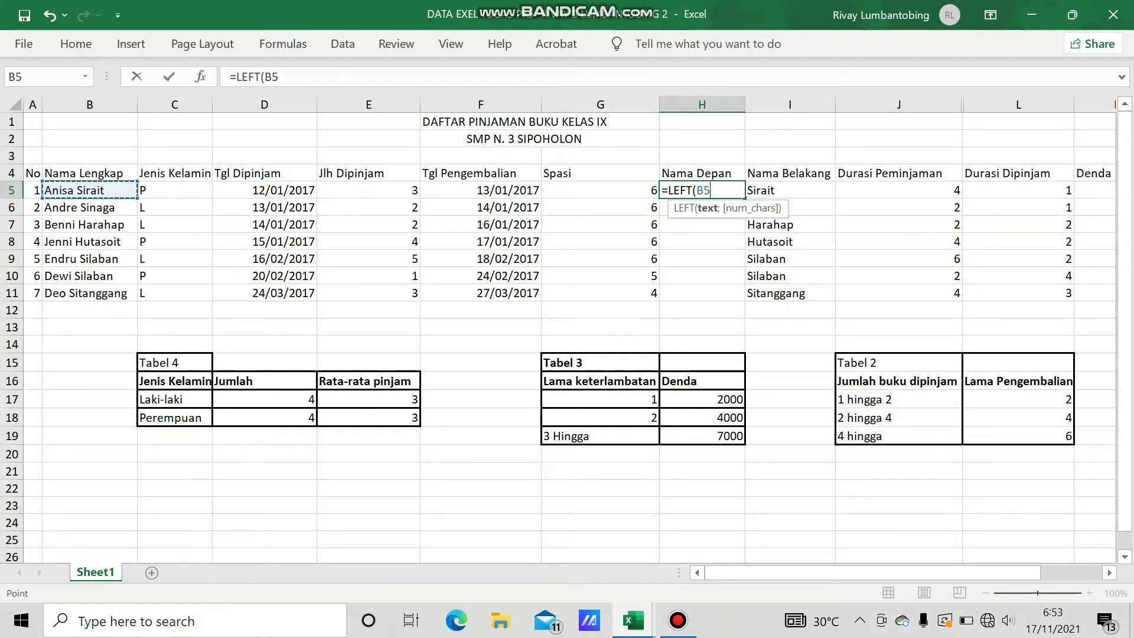
type(";")
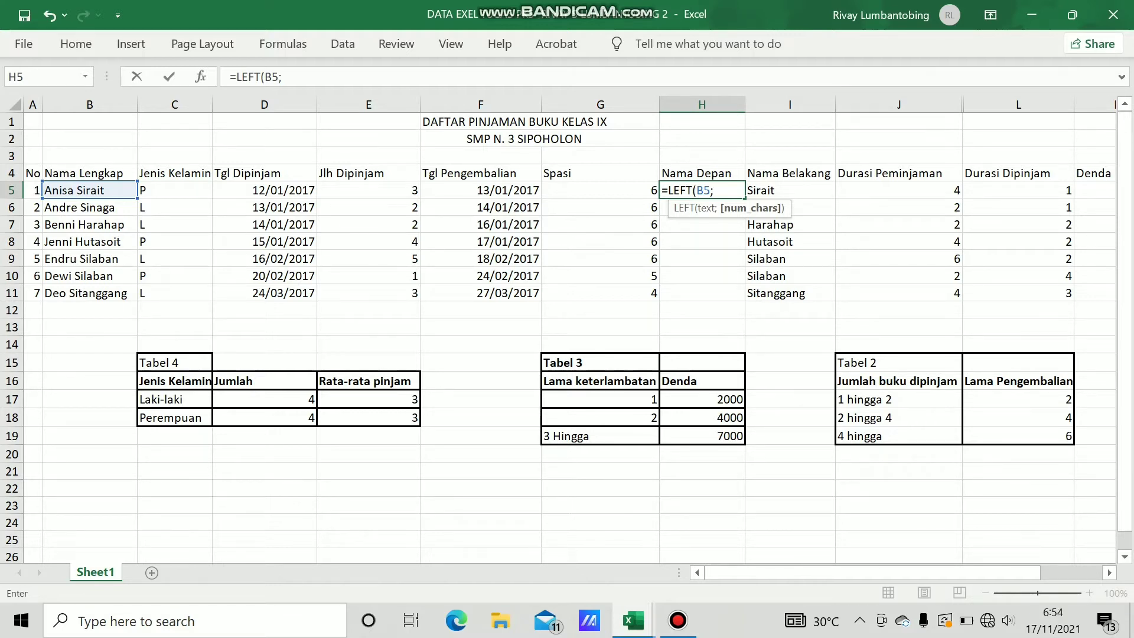
type("FIND")
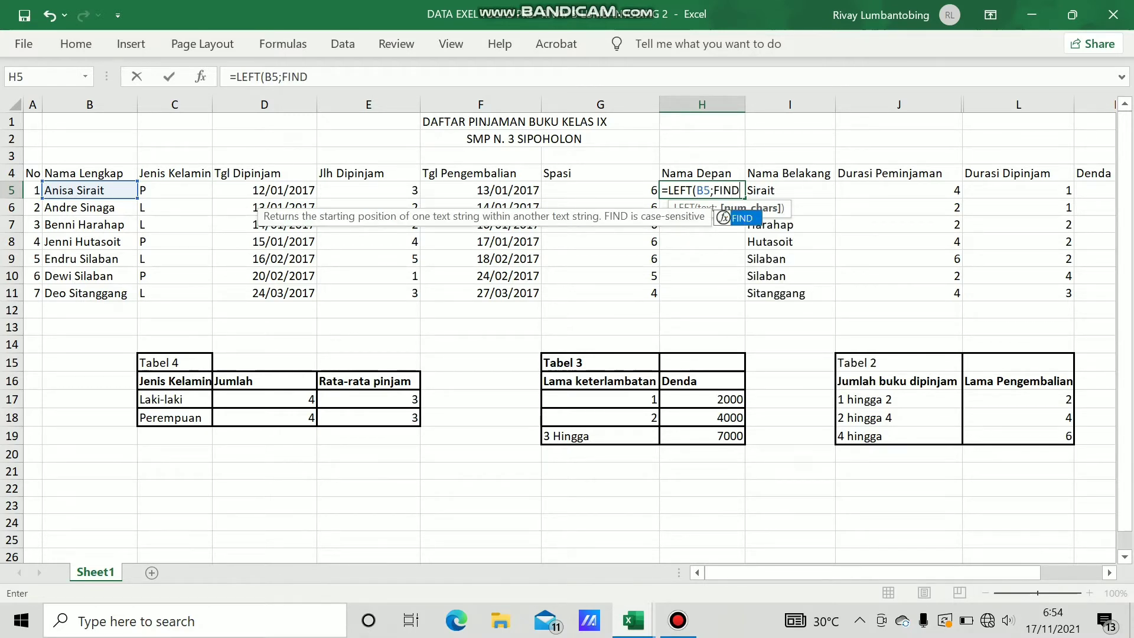
type("(")
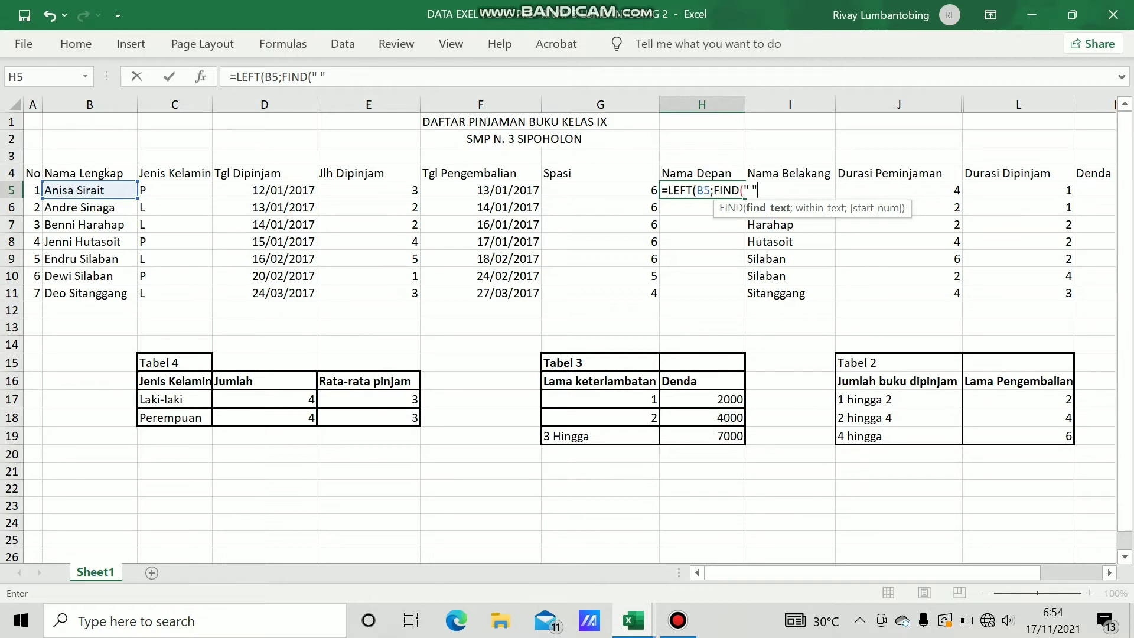
type(";")
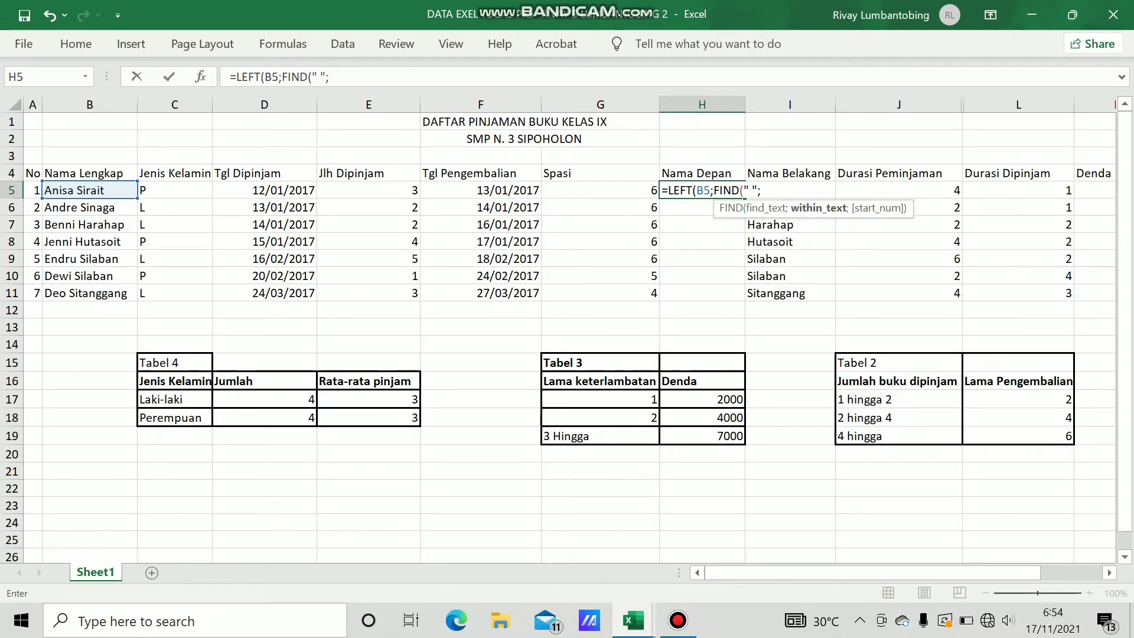
left_click(89, 190)
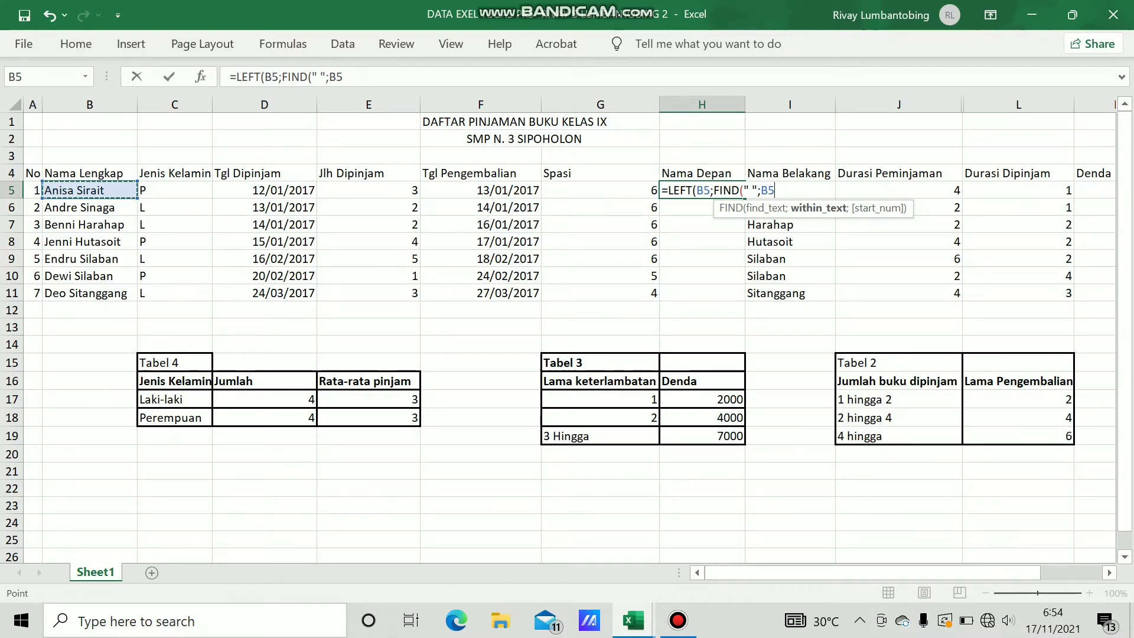
type(":B")
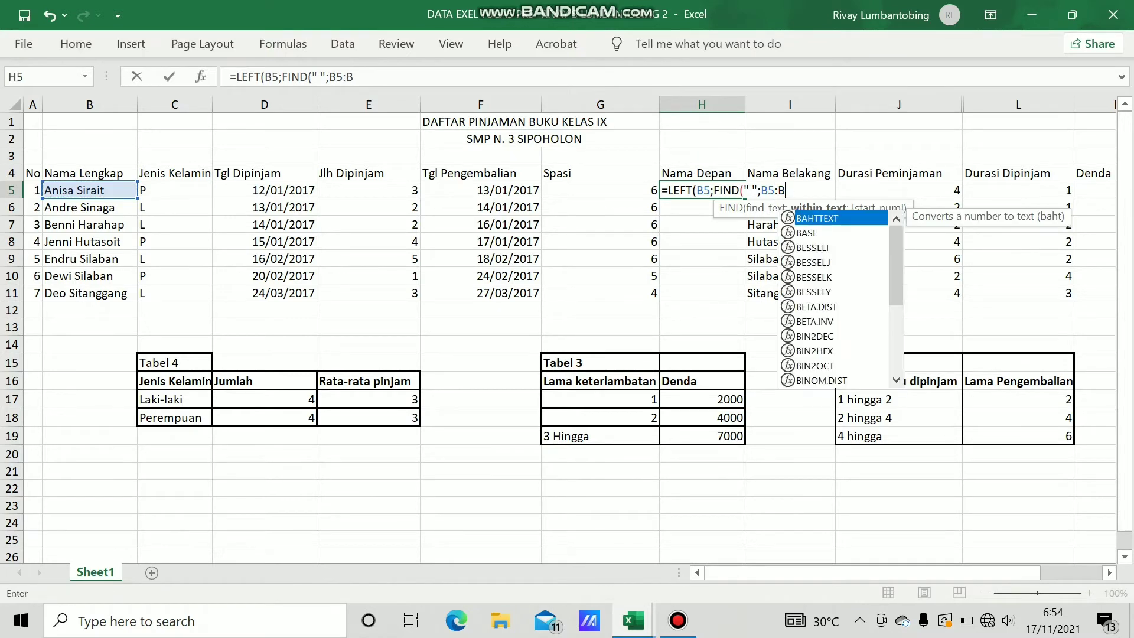
key("BackSpace")
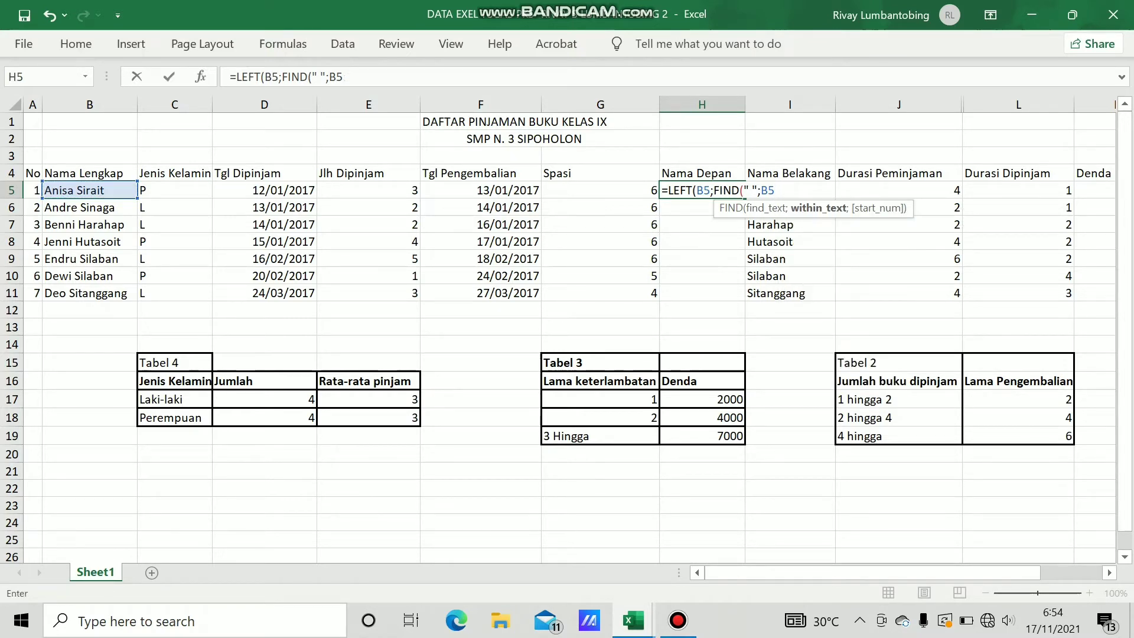
type(";")
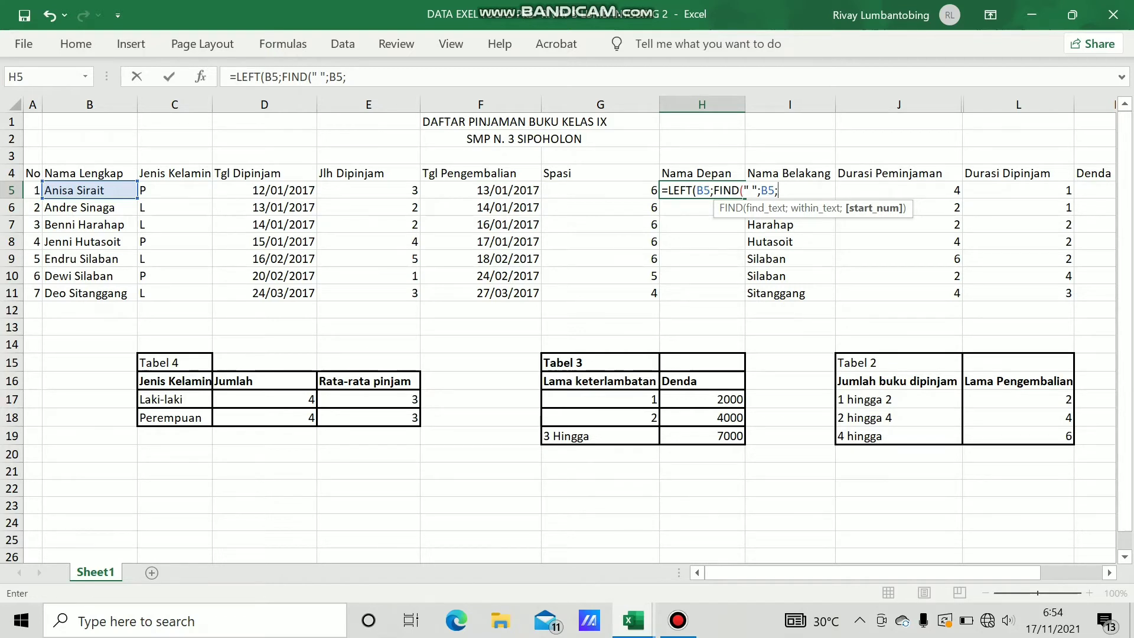
type("1")
key("Return")
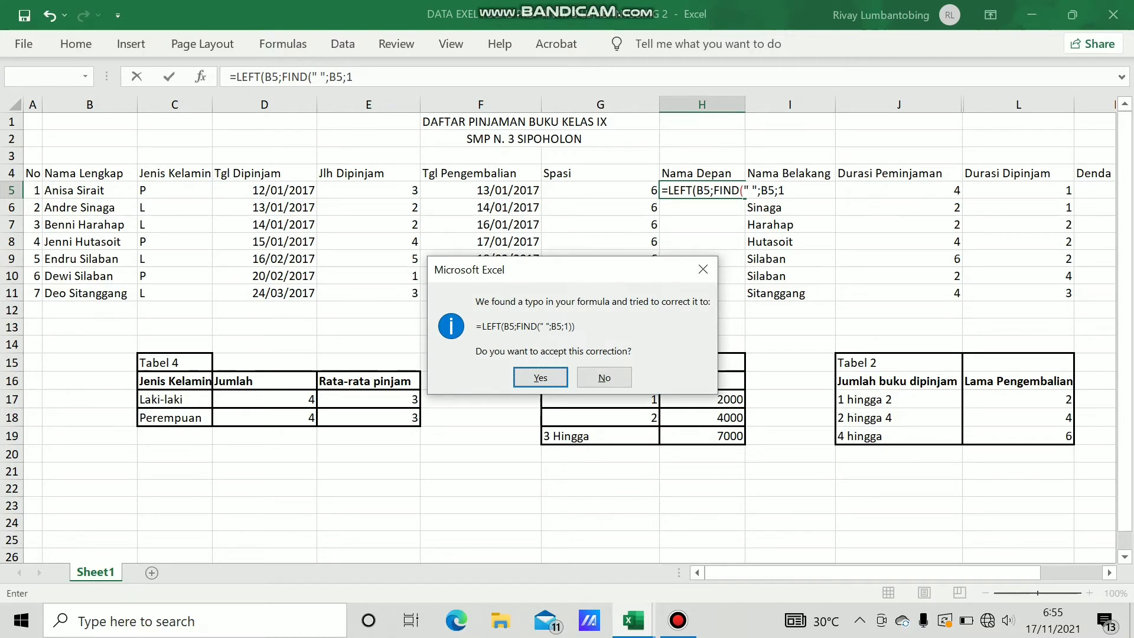
key("Return")
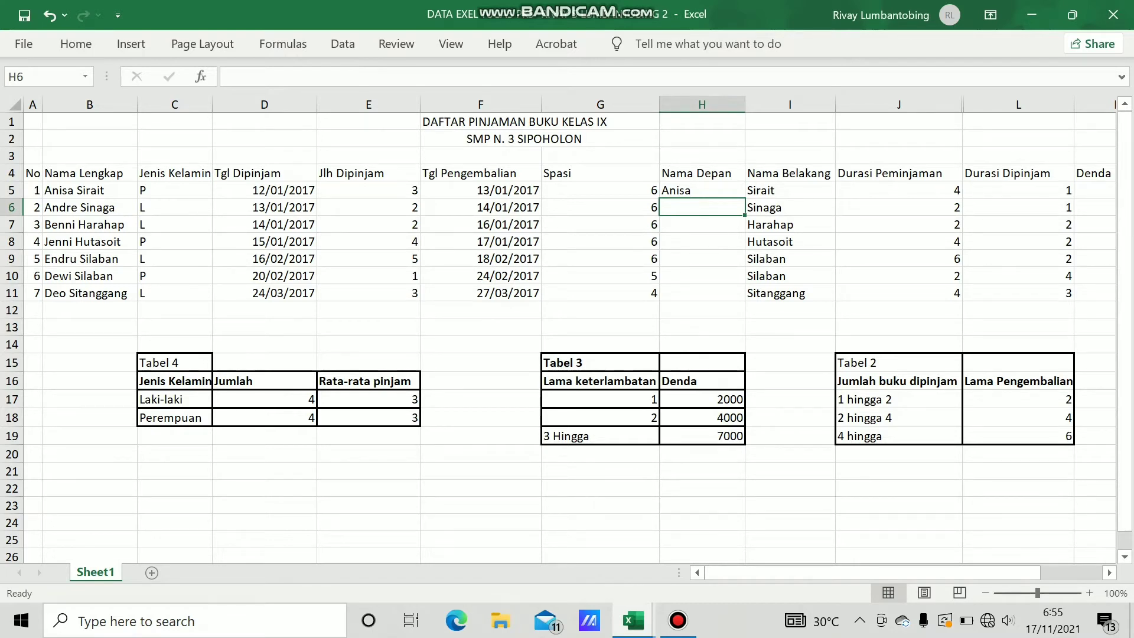
left_click(701, 190)
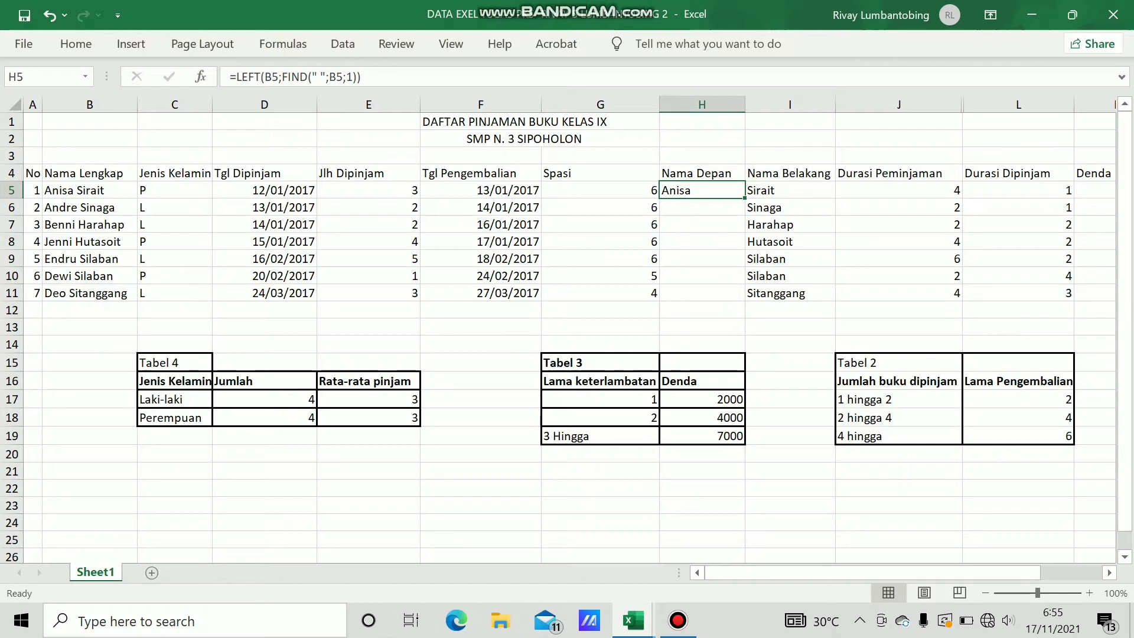
Step: Fill the Nama Depan formula from H5 down through H11, undoing the accidental move of H5 to H6
mouse_move(738, 198)
left_mouse_down()
mouse_move(735, 242)
mouse_move(732, 214)
left_mouse_up()
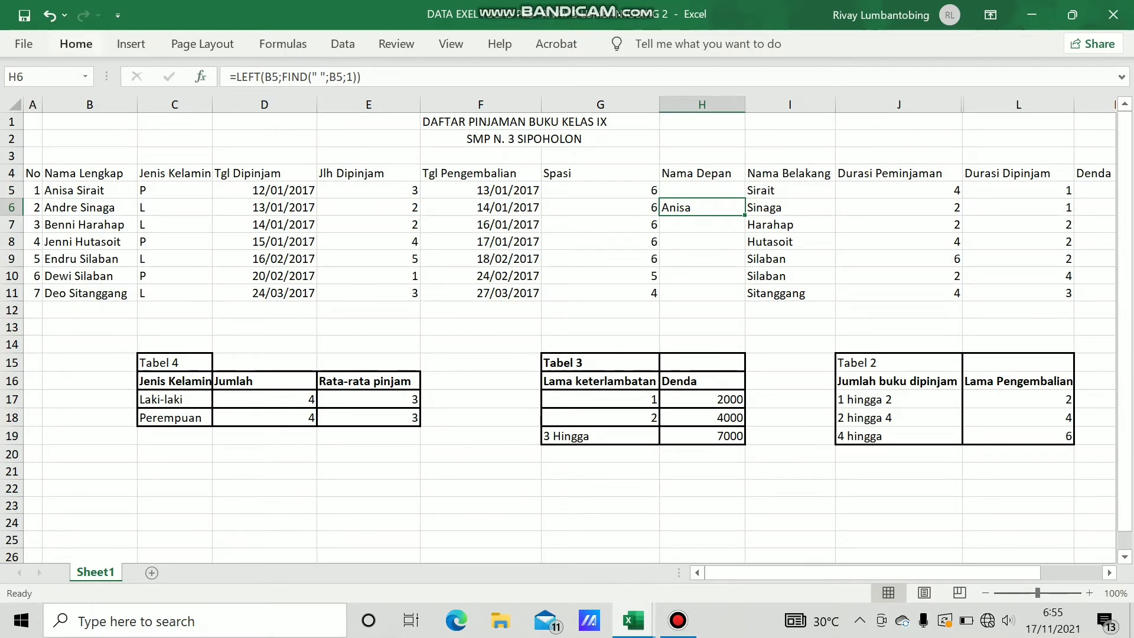
left_click(49, 15)
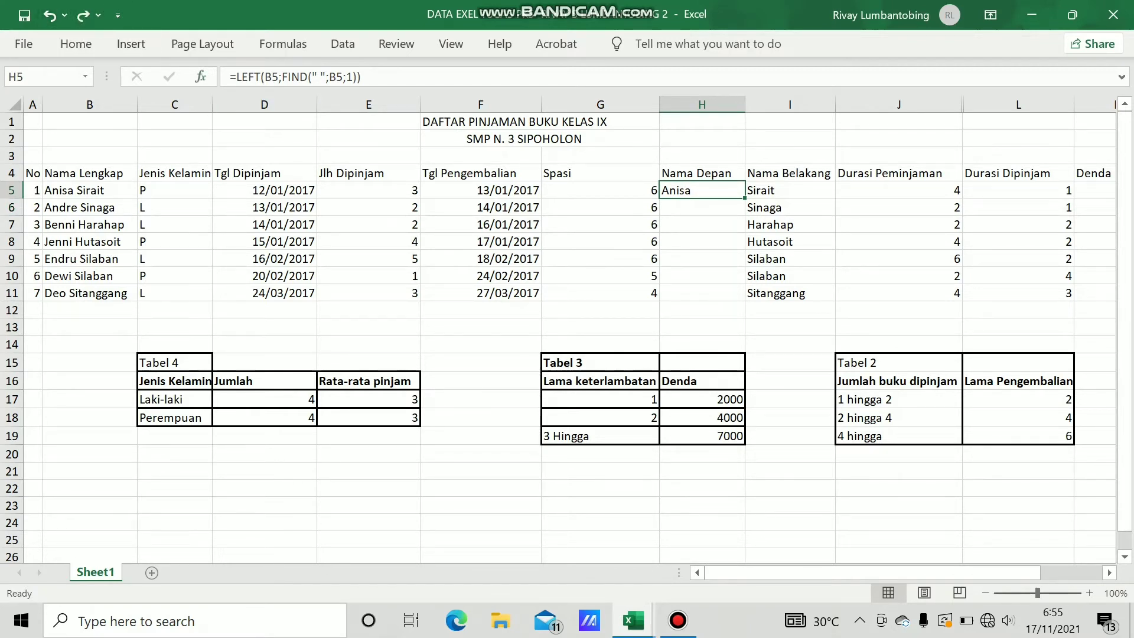
left_click_drag(744, 198, 735, 295)
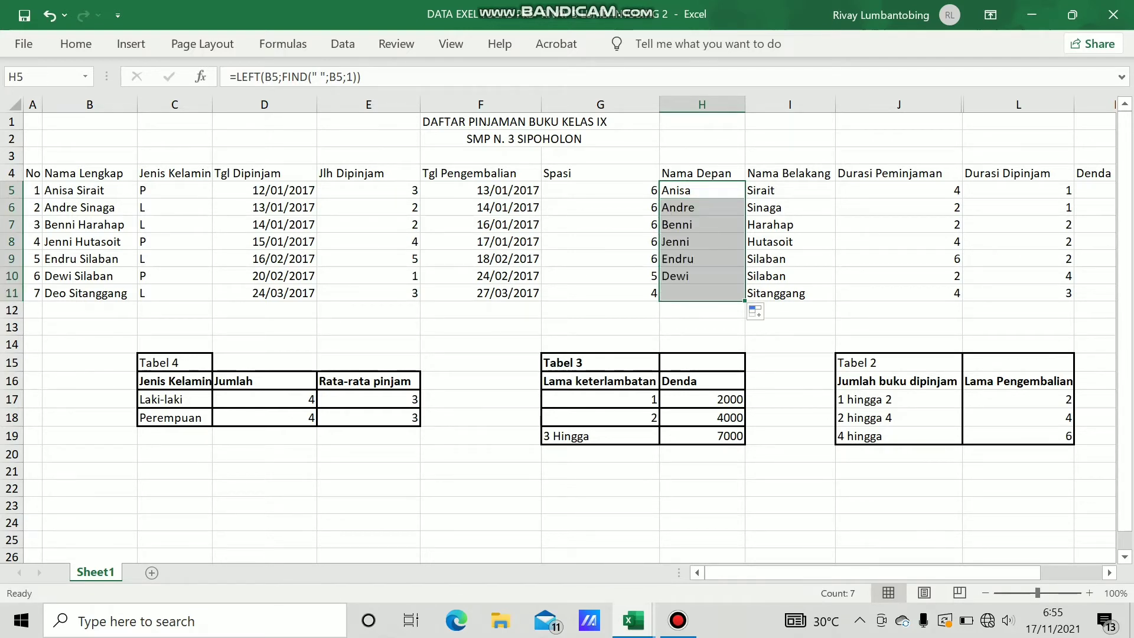
left_click(701, 225)
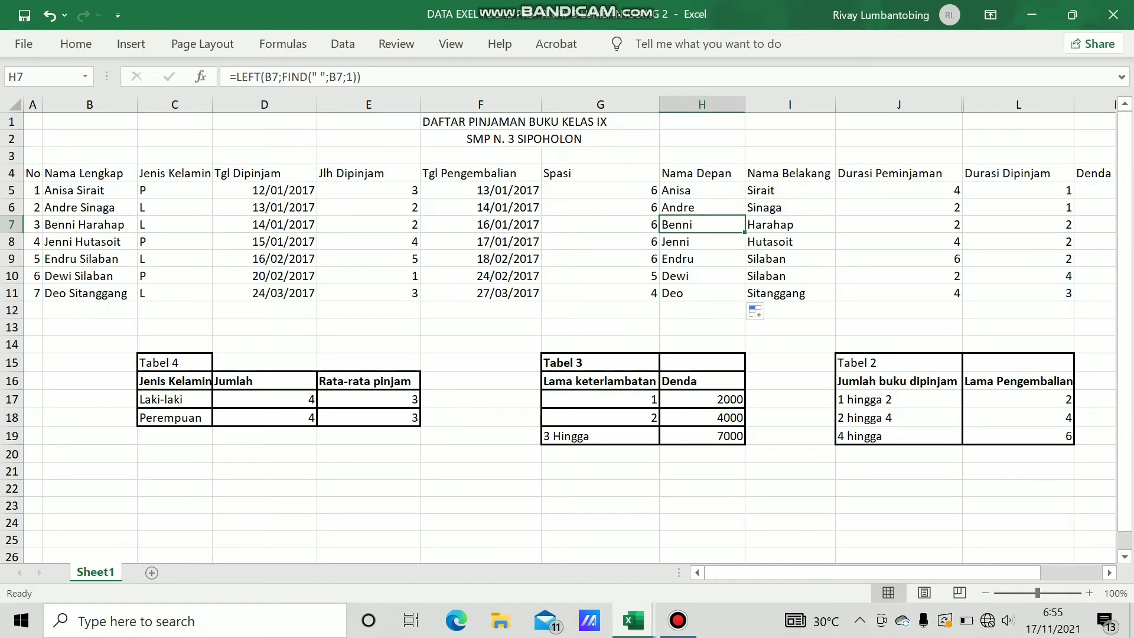
Step: Clear the contents of the Nama Belakang cells I5:I11
left_click(790, 190)
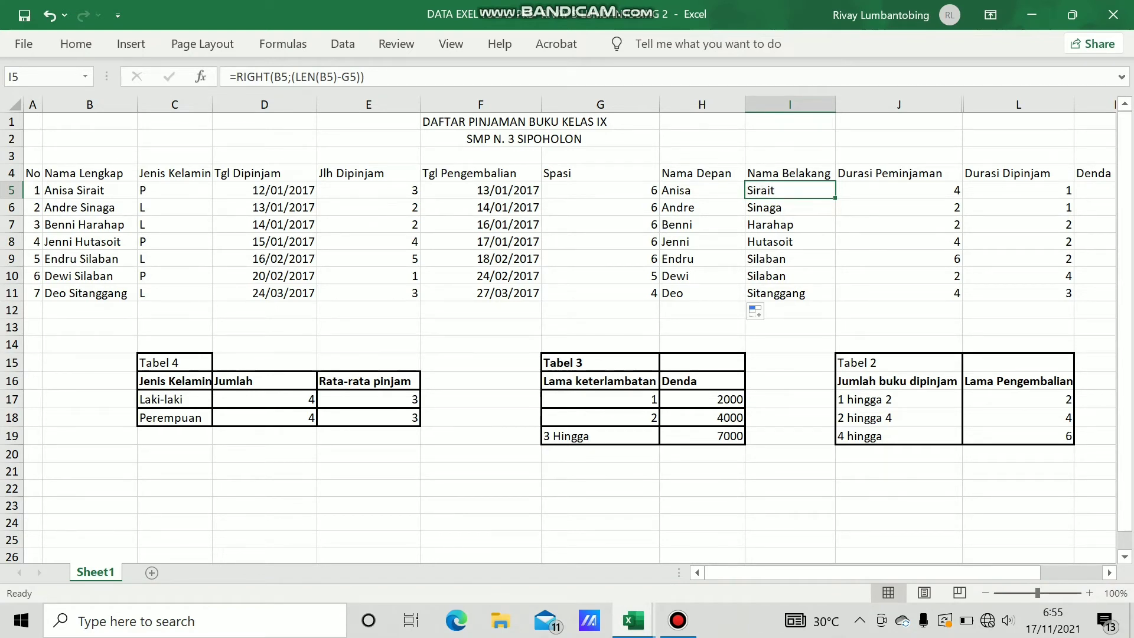
key("ctrl+shift+Down")
right_click(802, 271)
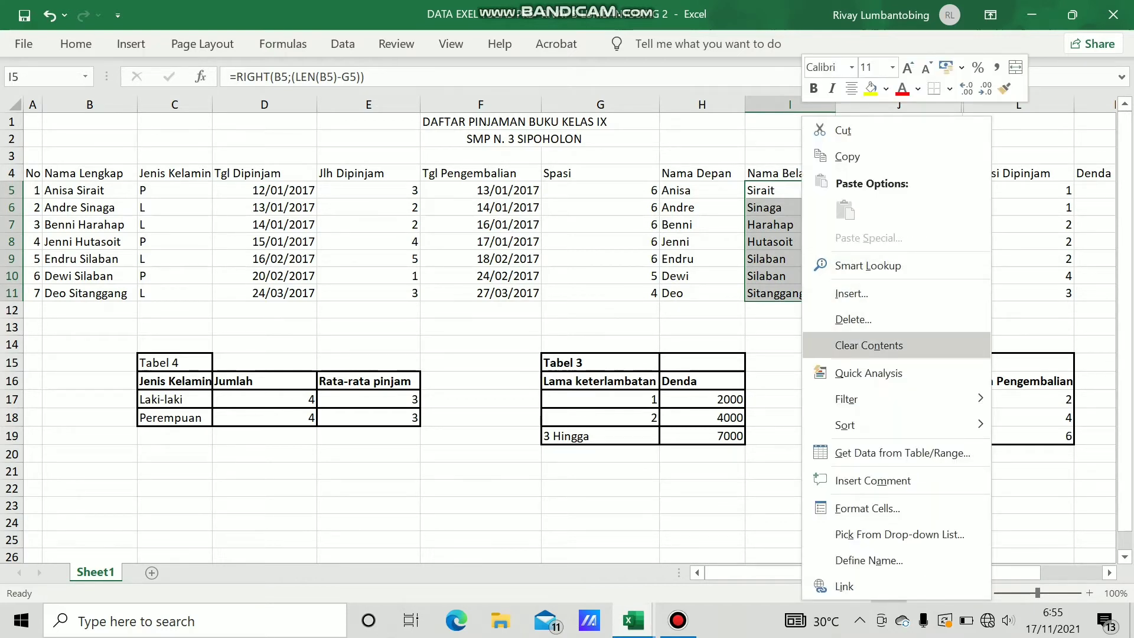
left_click(868, 344)
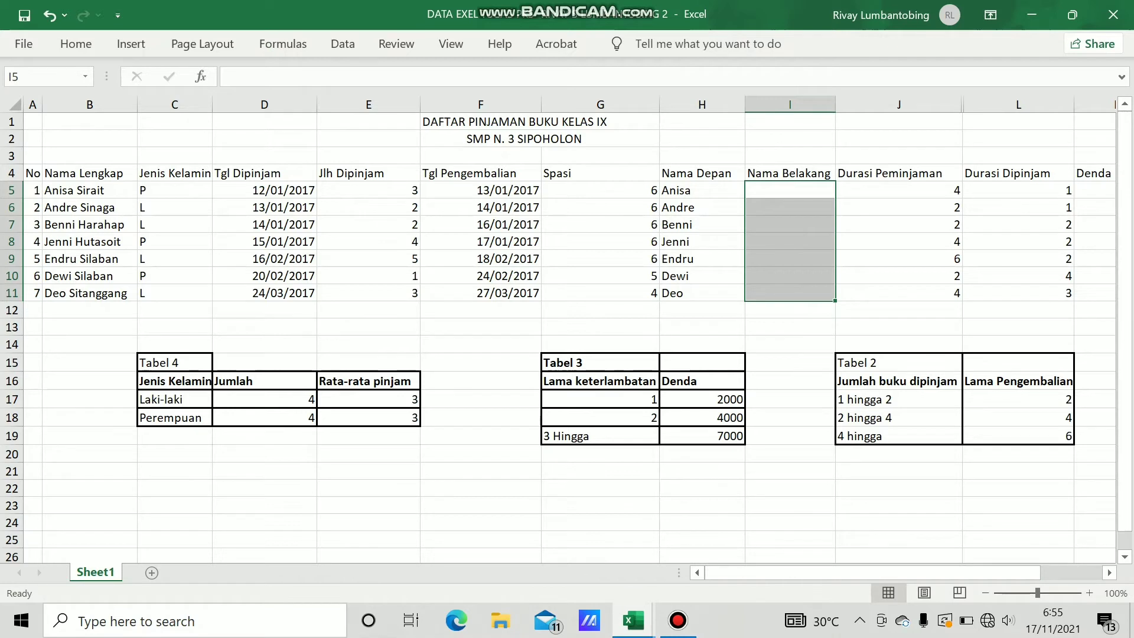
Step: Enter =RIGHT(B5;(LEN(B5)-G5)) in Nama Belakang cell I5 to extract the last name, accepting the closing-parenthesis correction
type("=RI")
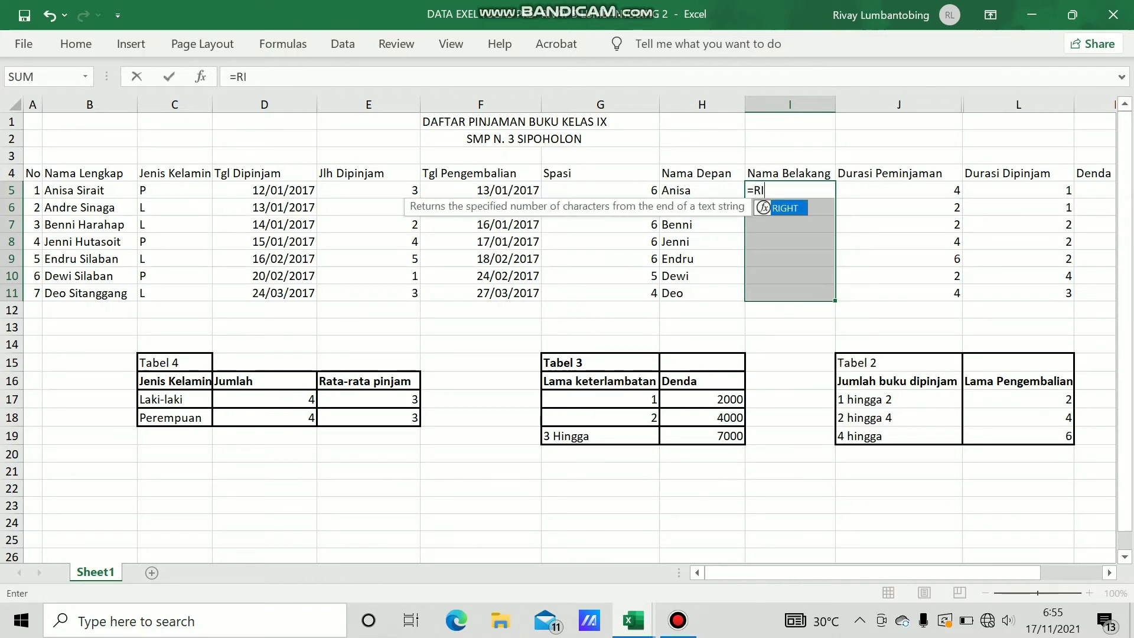
type("GHT(")
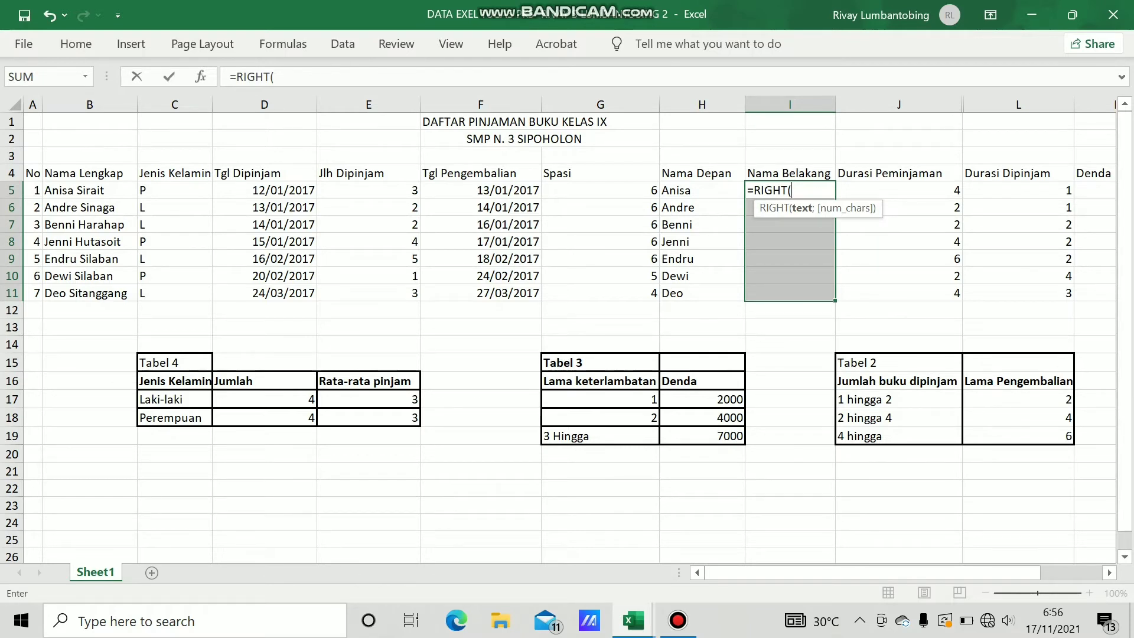
left_click(74, 190)
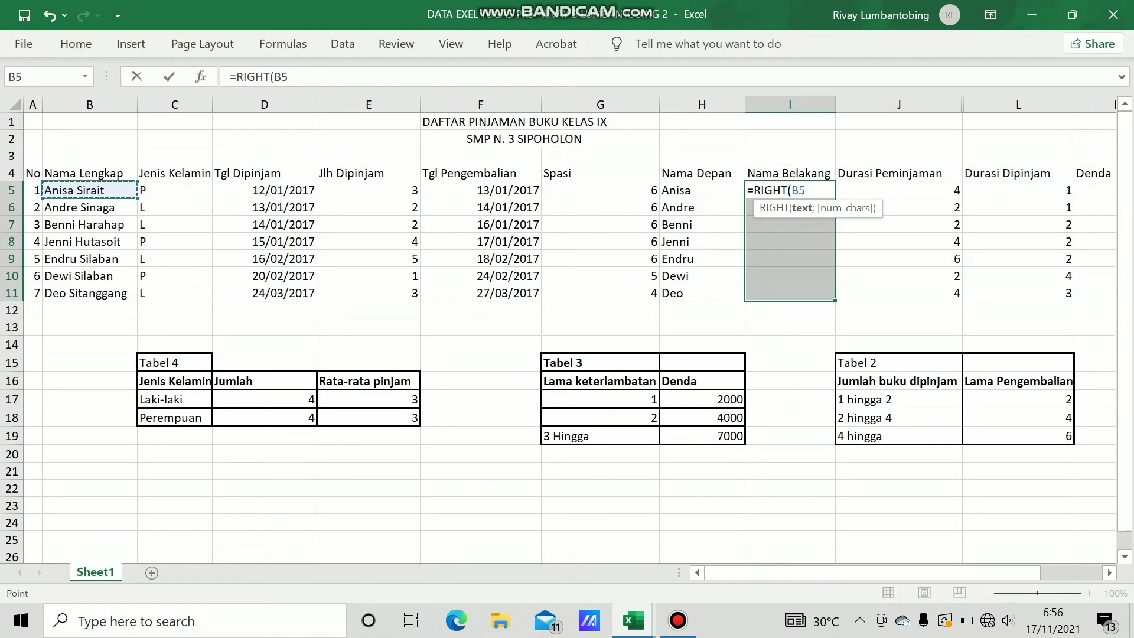
type(";")
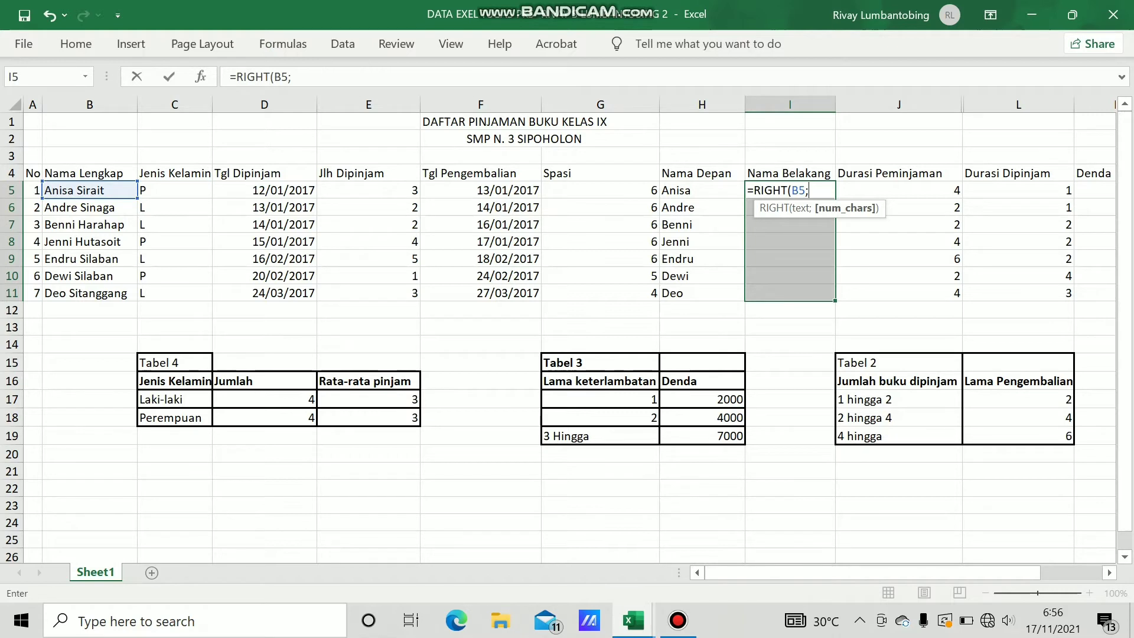
type("(LEN")
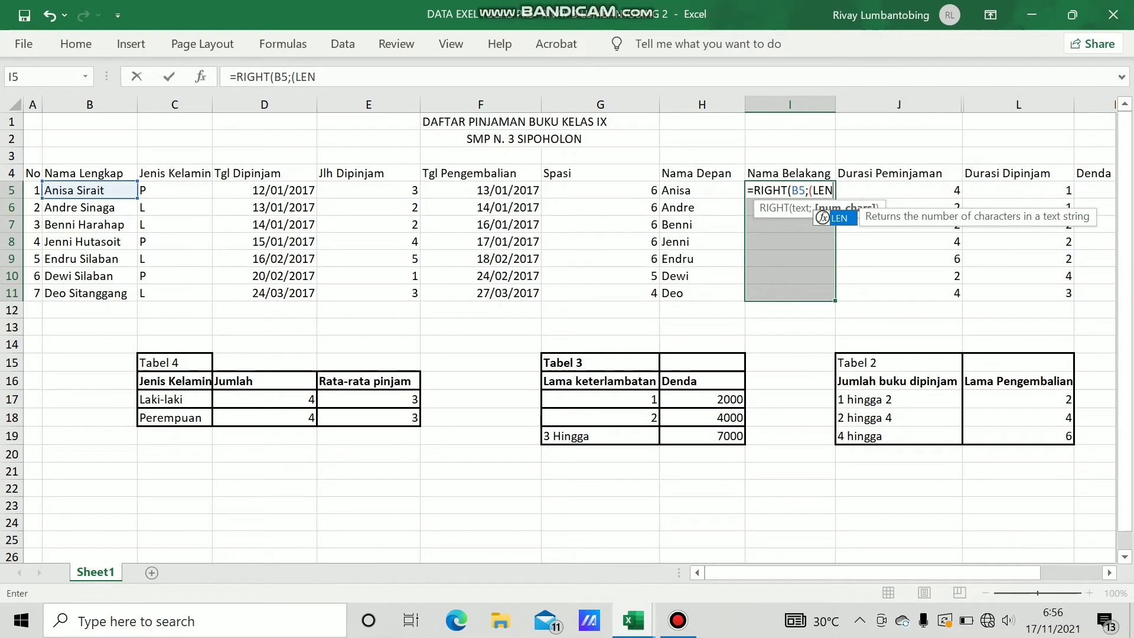
type("(")
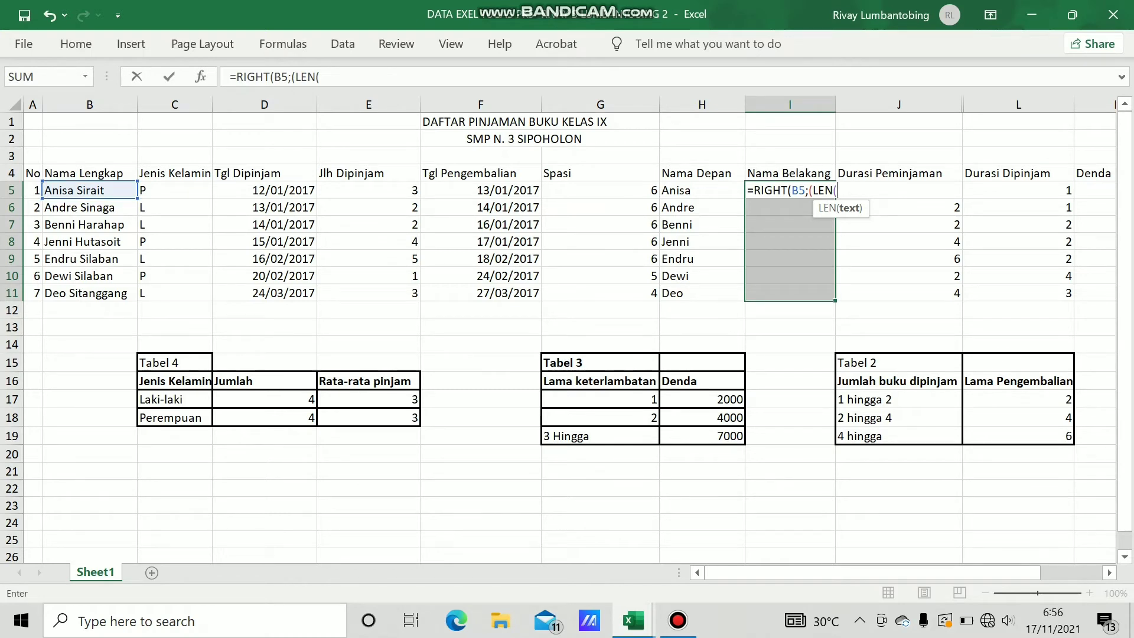
left_click(90, 190)
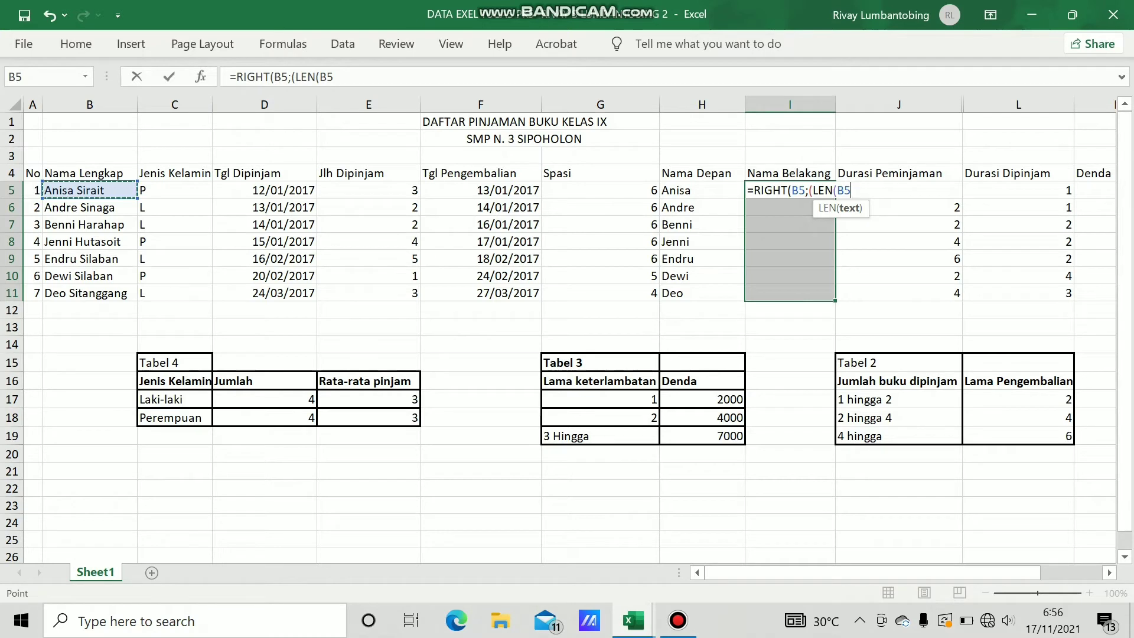
type(")-")
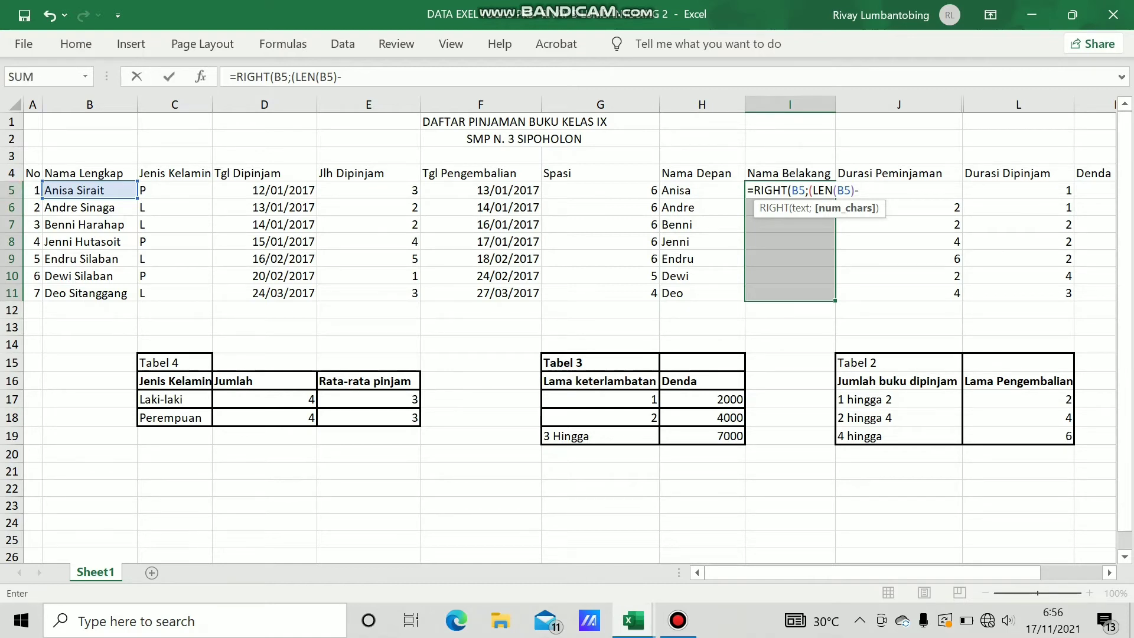
left_click(599, 190)
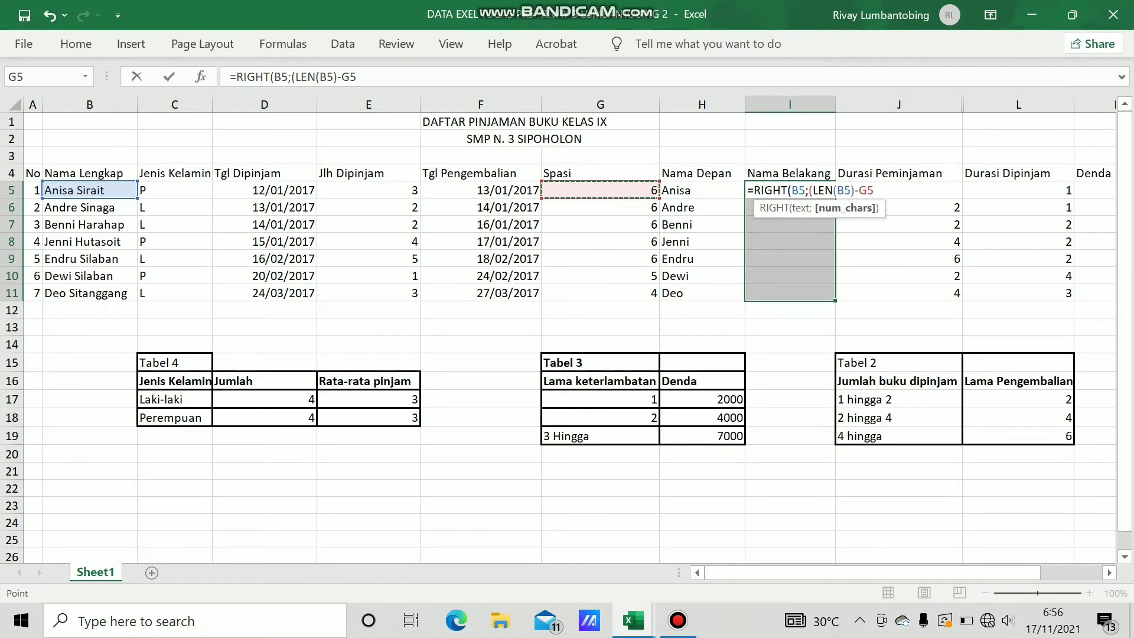
type(")")
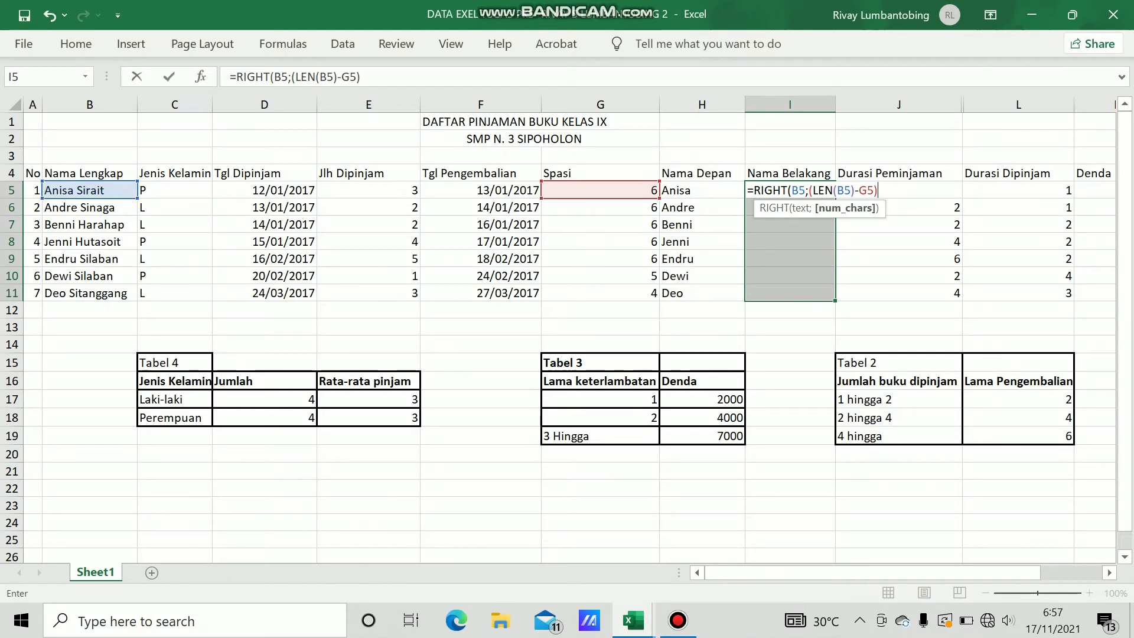
key("Return")
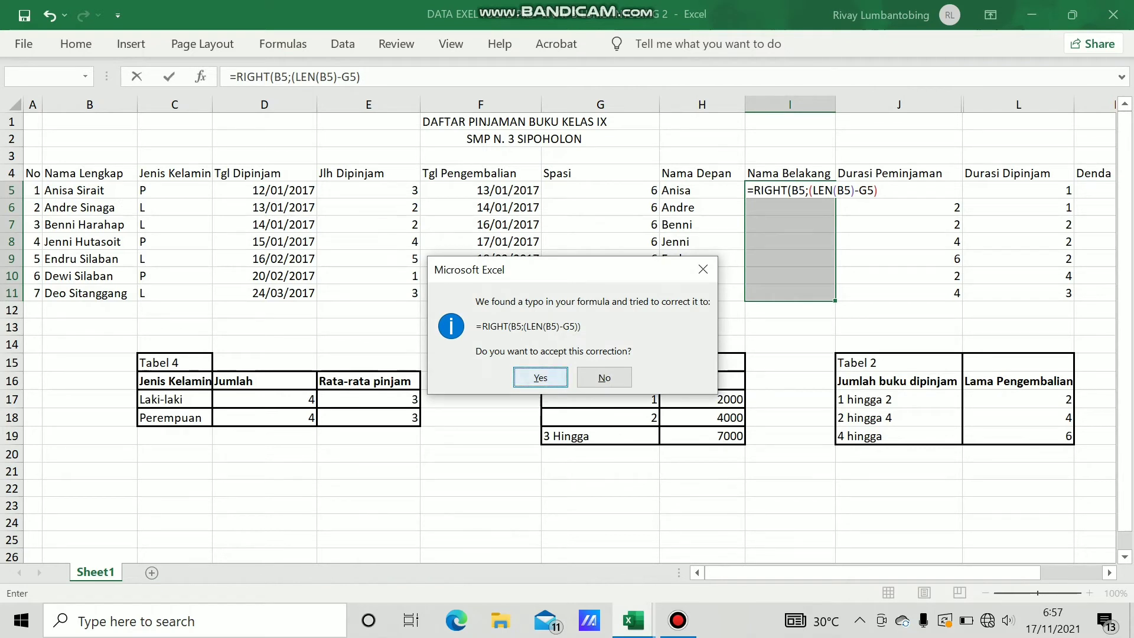
key("Return")
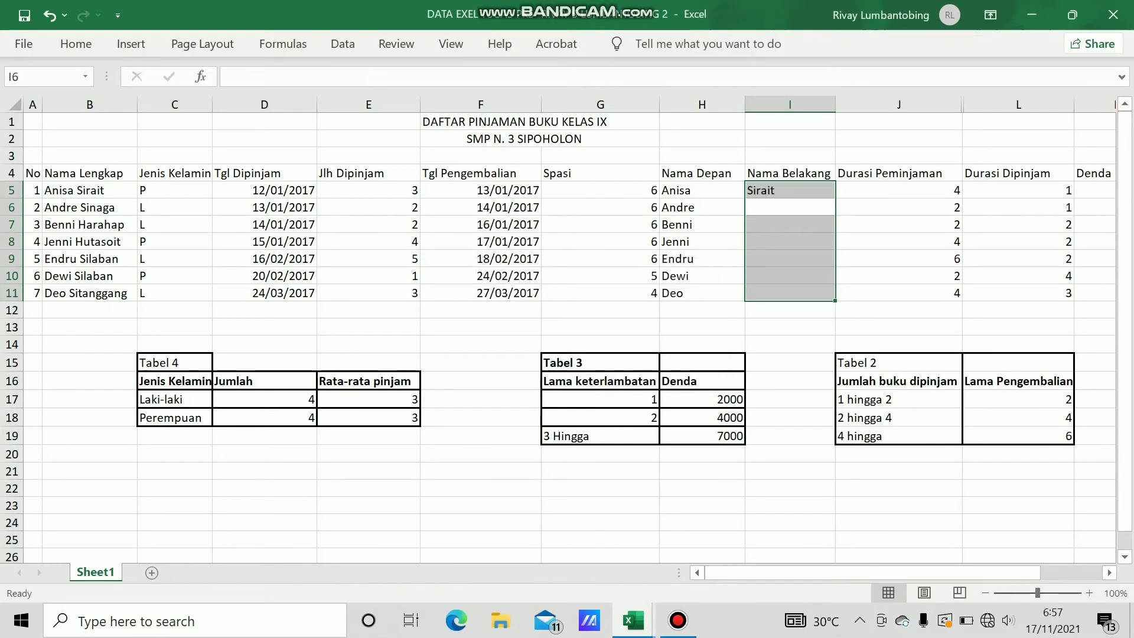
Step: Fill the Nama Belakang formula from I5 down through I11
left_click(790, 190)
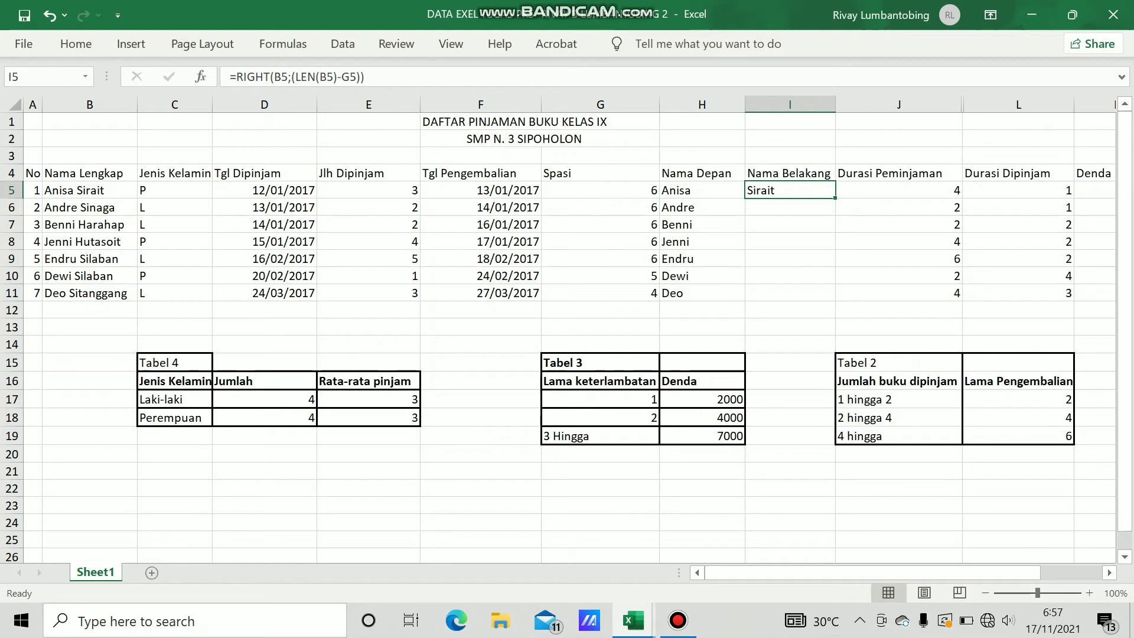
left_click_drag(835, 198, 834, 300)
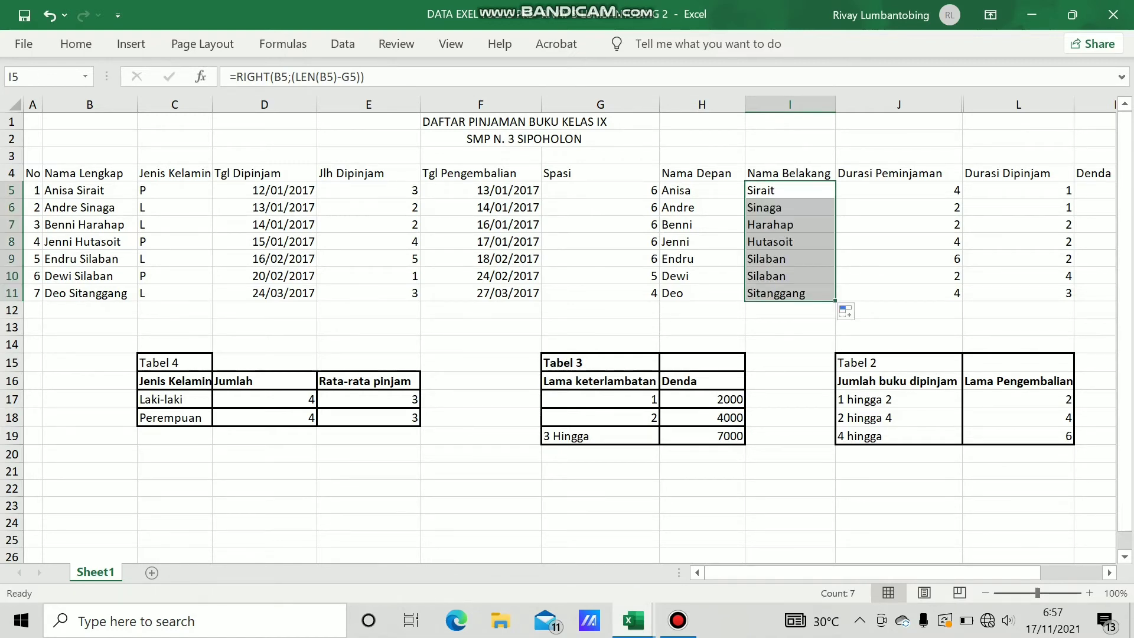
left_click(898, 190)
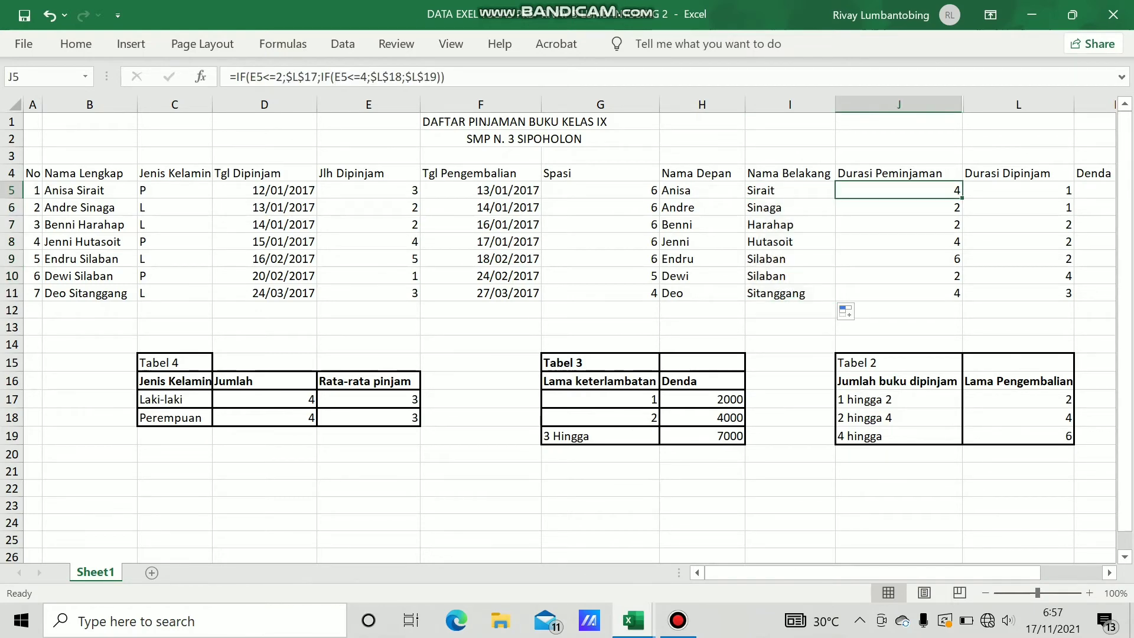
left_click(677, 620)
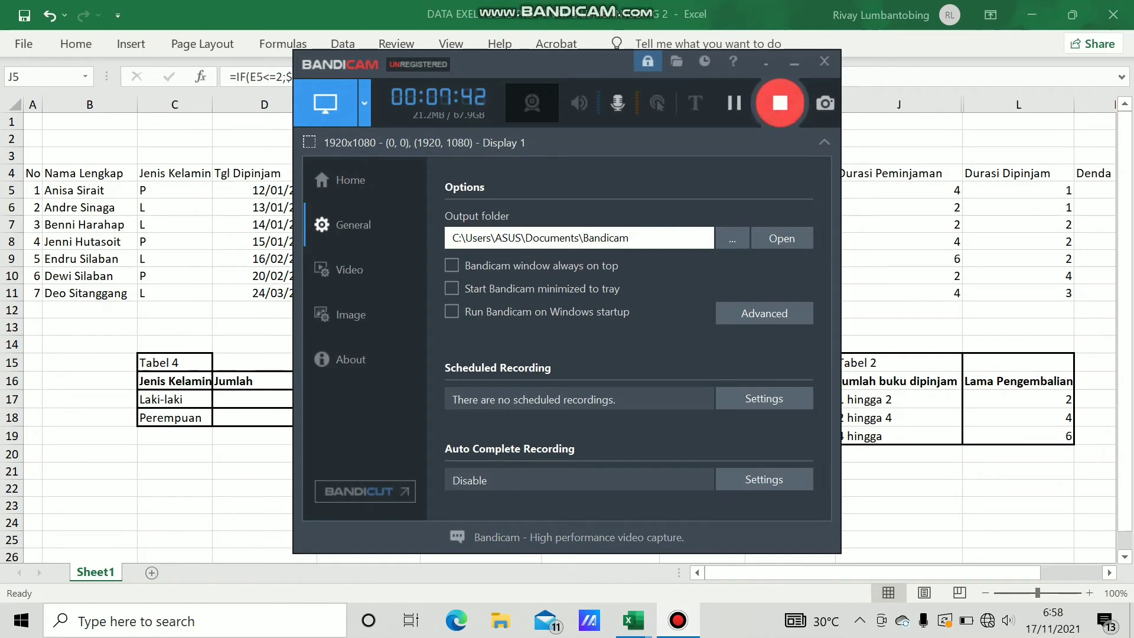
left_click(794, 61)
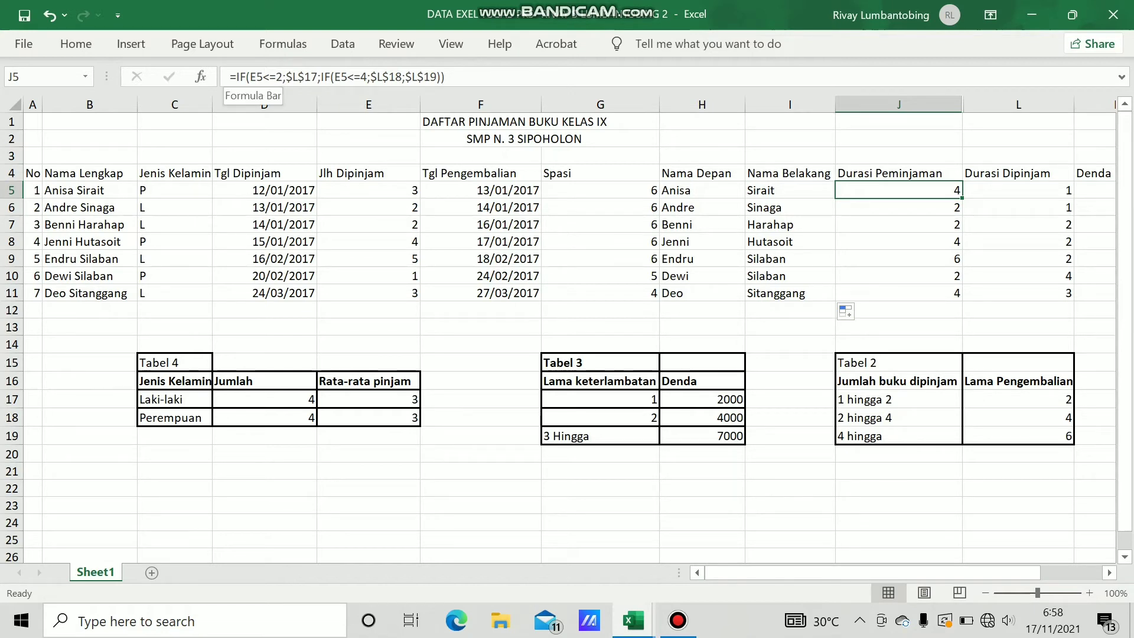
Step: Copy the whole formula text =IF(E5<=2;$L$17;IF(E5<=4;$L$18;$L$19)) from Durasi Peminjaman cell J5, keeping the cell's formula
left_click(230, 77)
key("shift+Right")
key("shift+Right")
key("shift+Right")
key("shift+Right")
key("shift+Right")
key("shift+Right")
key("shift+Right")
key("shift+Right")
key("shift+Right")
key("shift+Right")
key("shift+Right")
key("shift+Right")
key("shift+Right")
key("shift+Right")
key("shift+Right")
key("shift+Right")
key("shift+Right")
key("shift+Right")
key("shift+Right")
key("shift+Right")
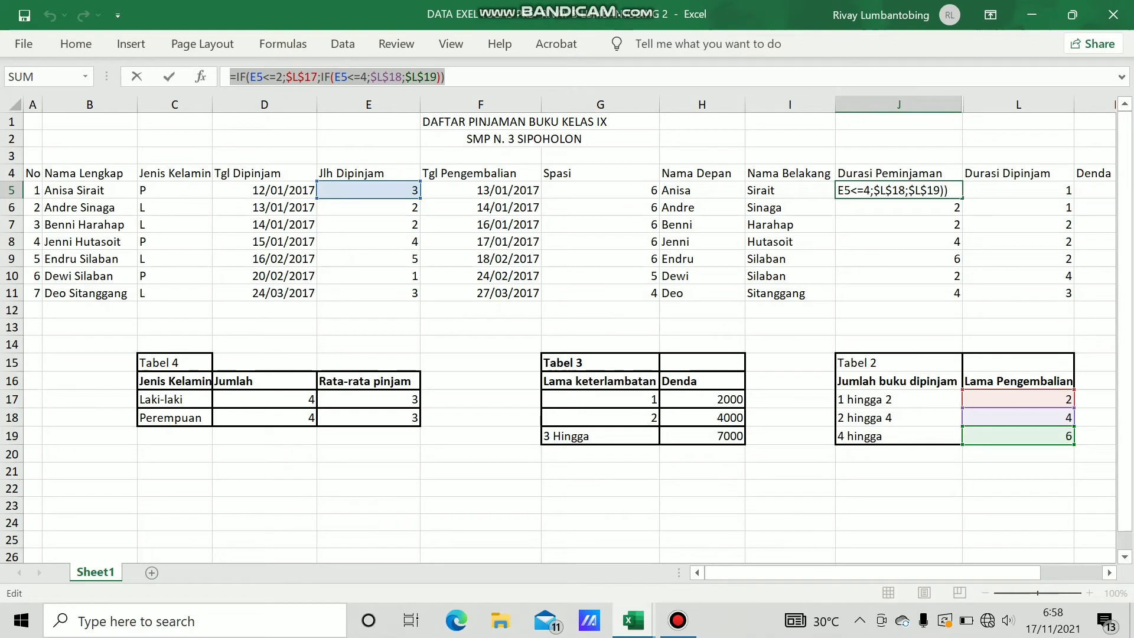
key("shift+F10")
key("Down")
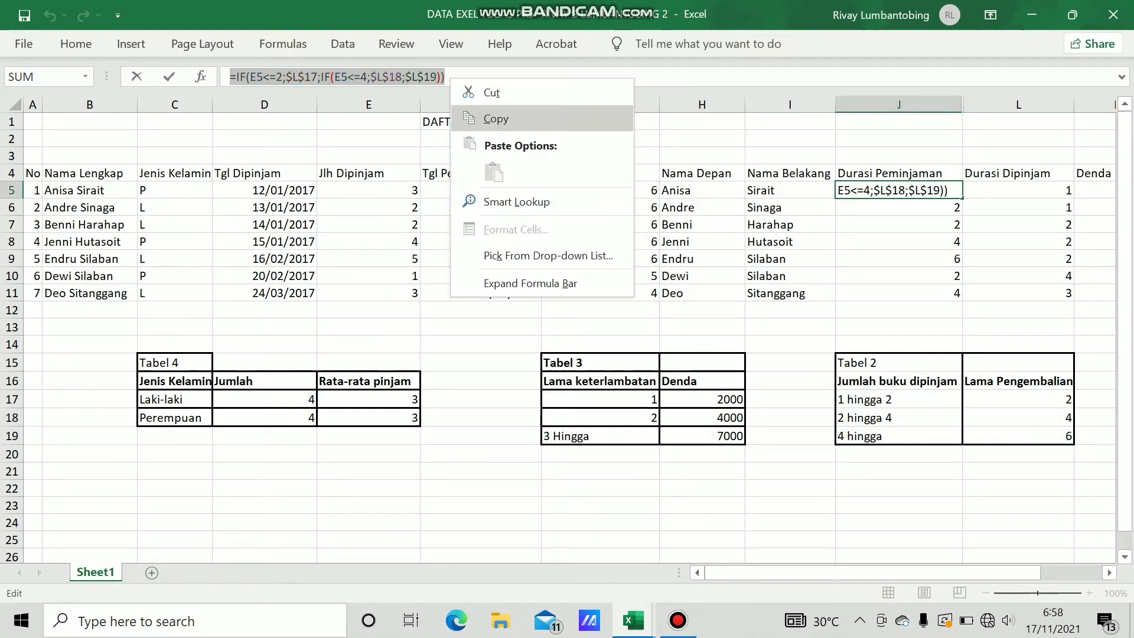
key("Return")
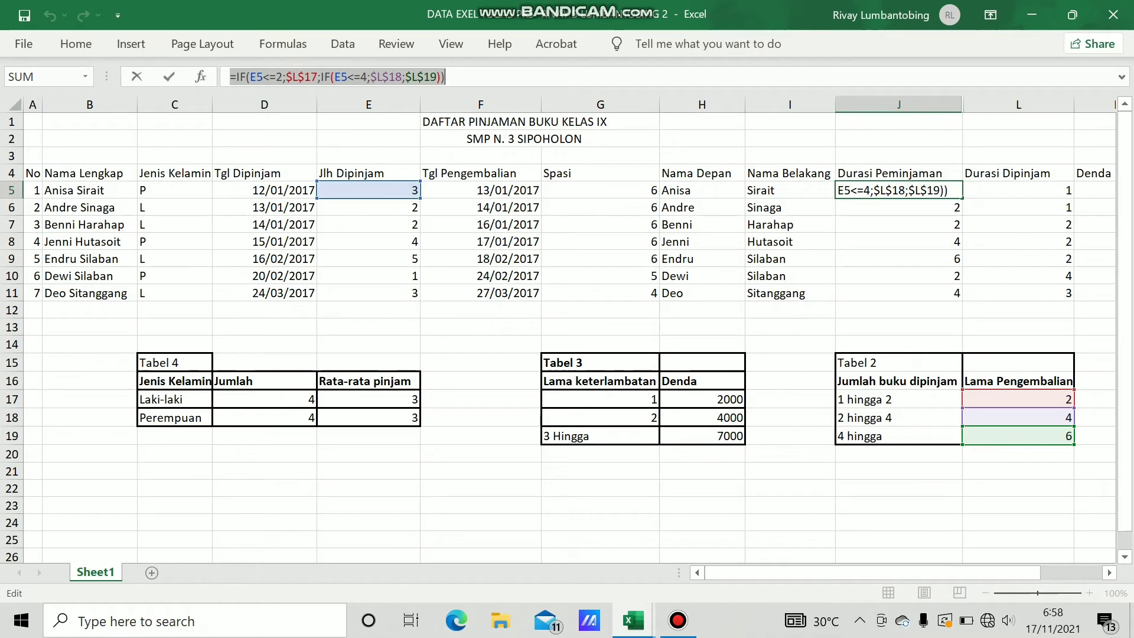
key("Return")
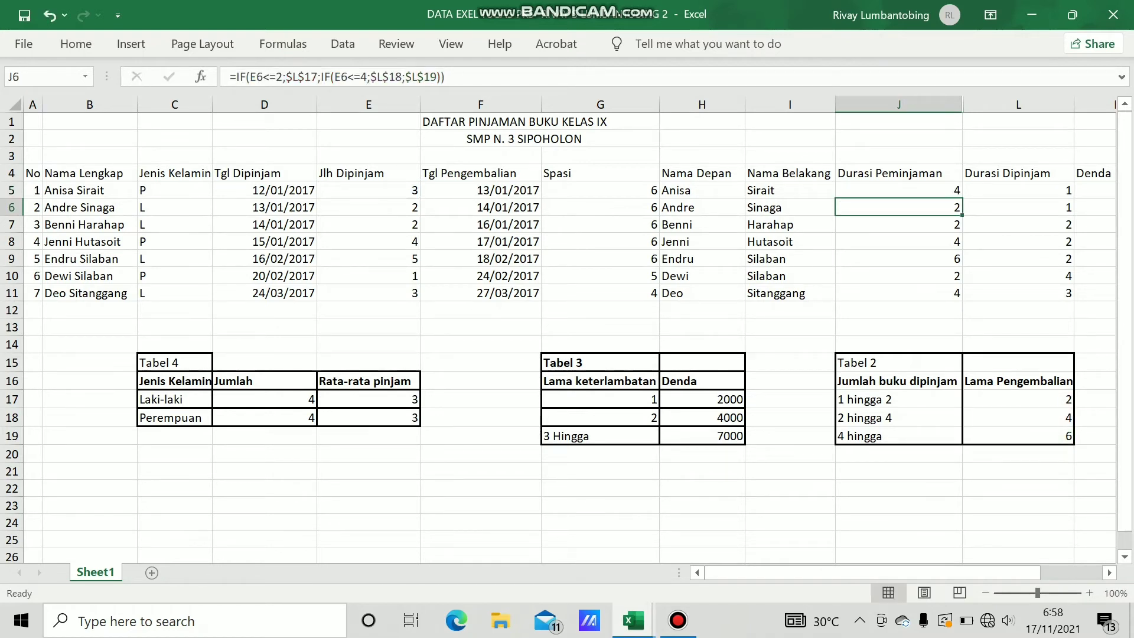
Step: Clear the contents of the Durasi Peminjaman cells J5:J11
left_click(898, 190)
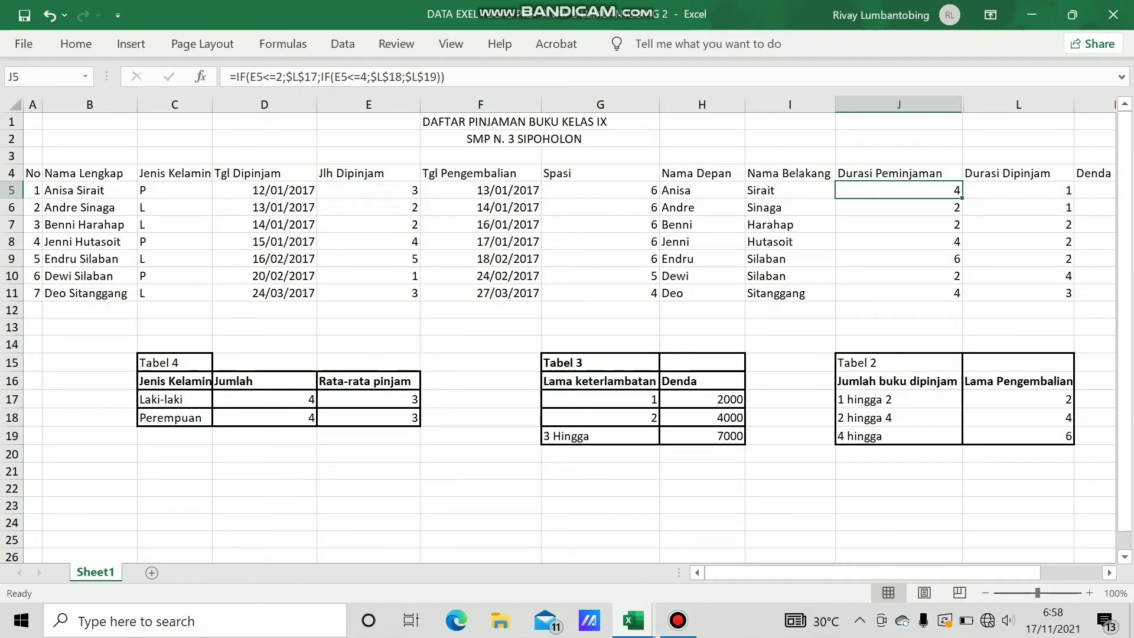
left_click_drag(962, 198, 945, 295)
right_click(910, 242)
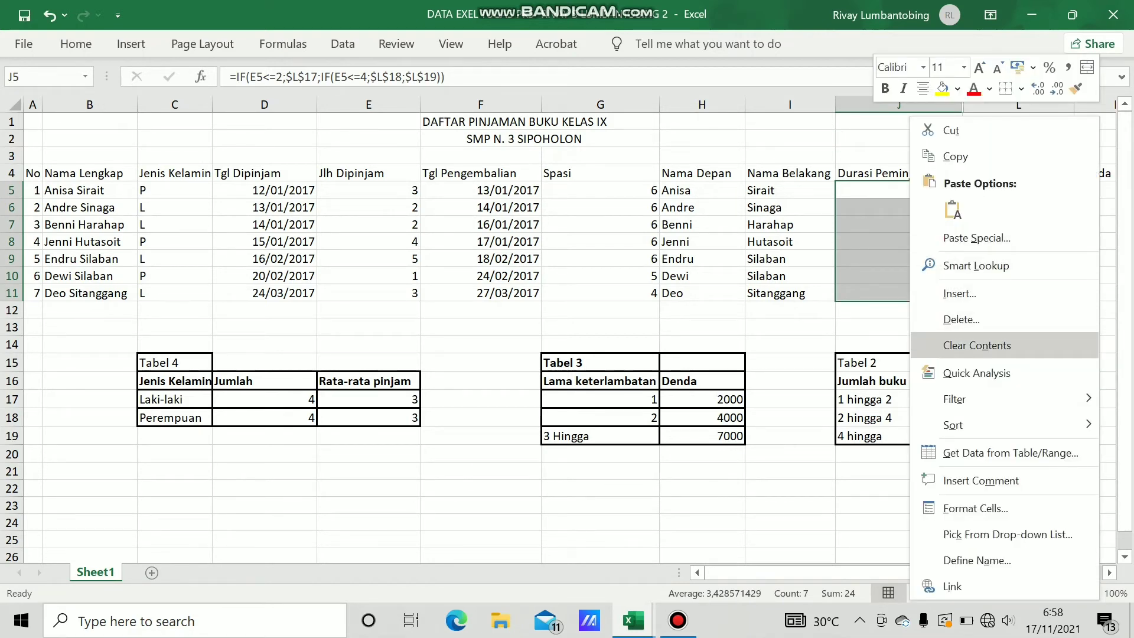
left_click(977, 345)
Step: Paste the copied IF formula as text only into Durasi Peminjaman cell J5 and fill it down through J11
left_click(898, 190)
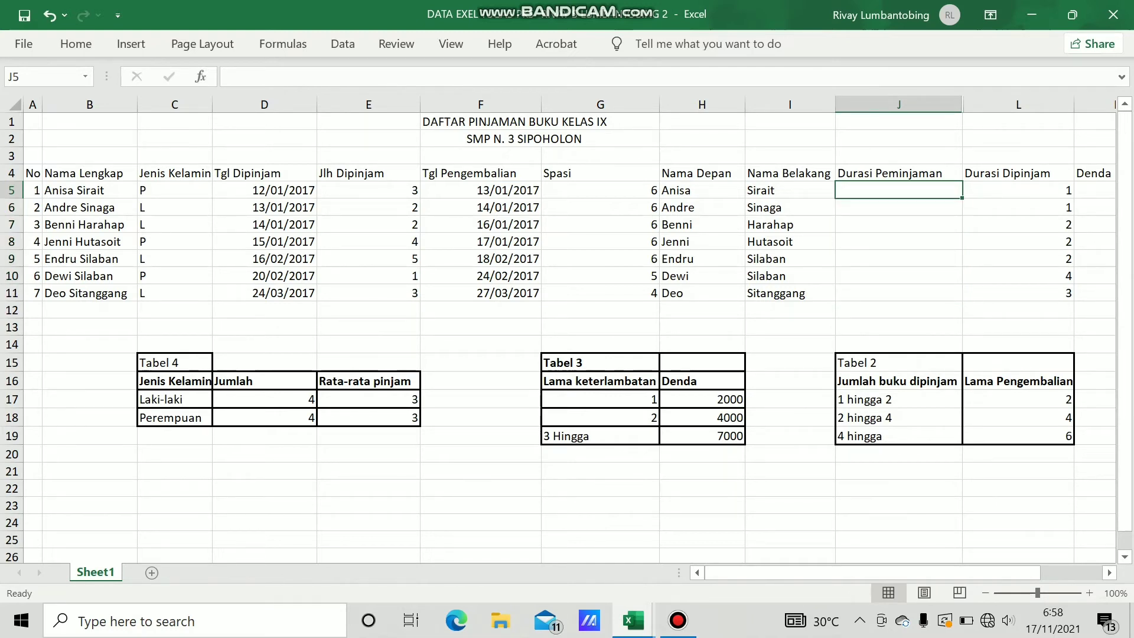
right_click(881, 116)
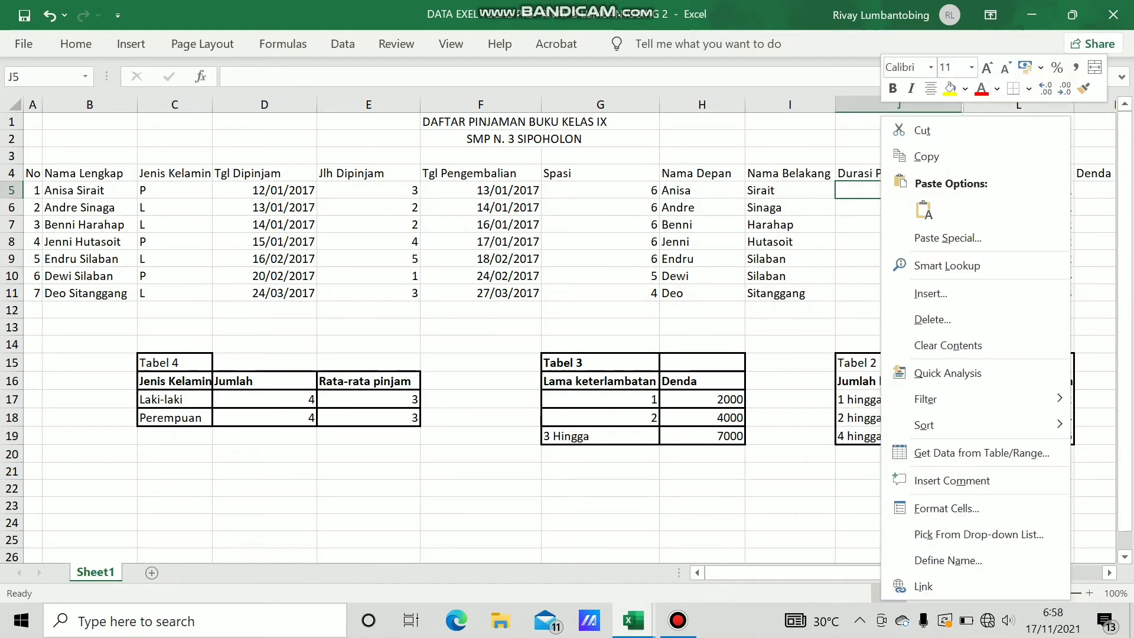
left_click(923, 209)
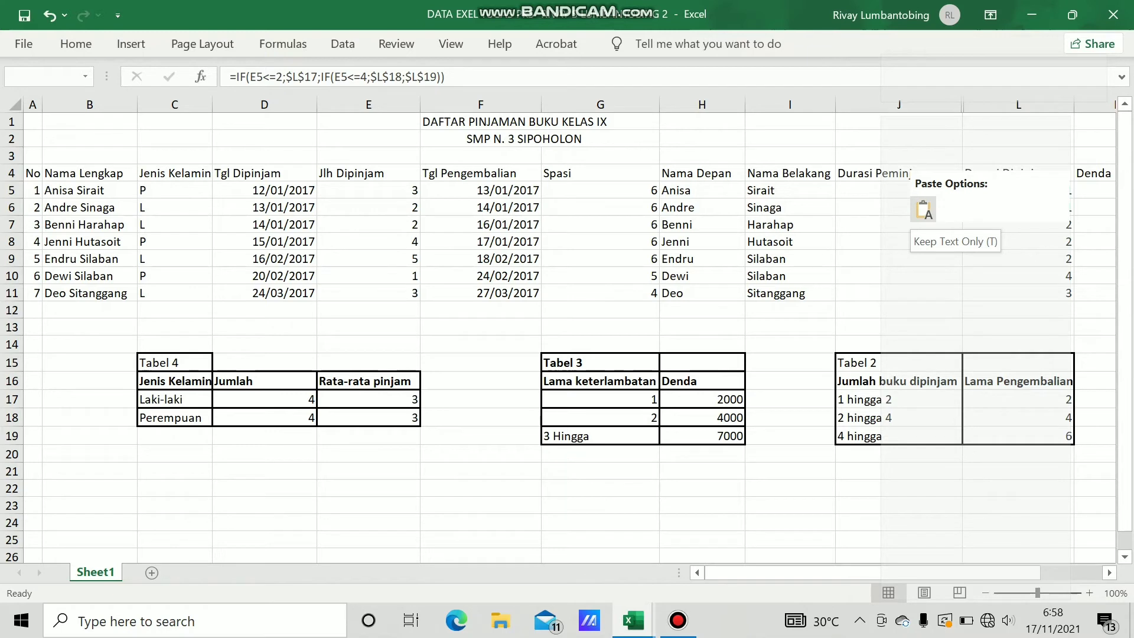
left_click(923, 209)
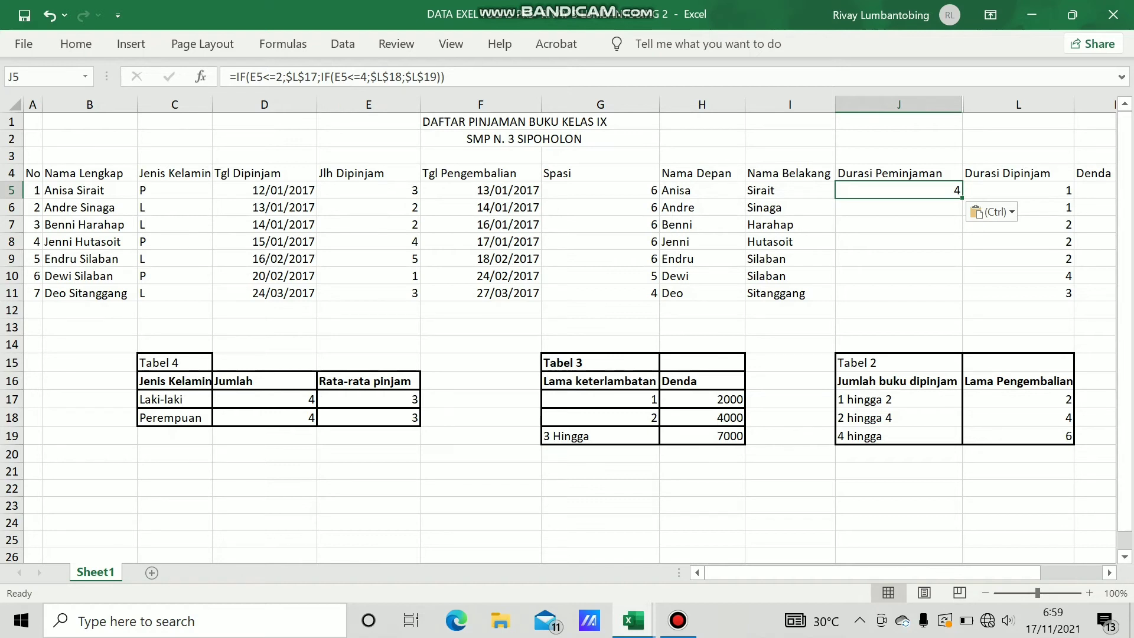
left_click_drag(961, 198, 961, 300)
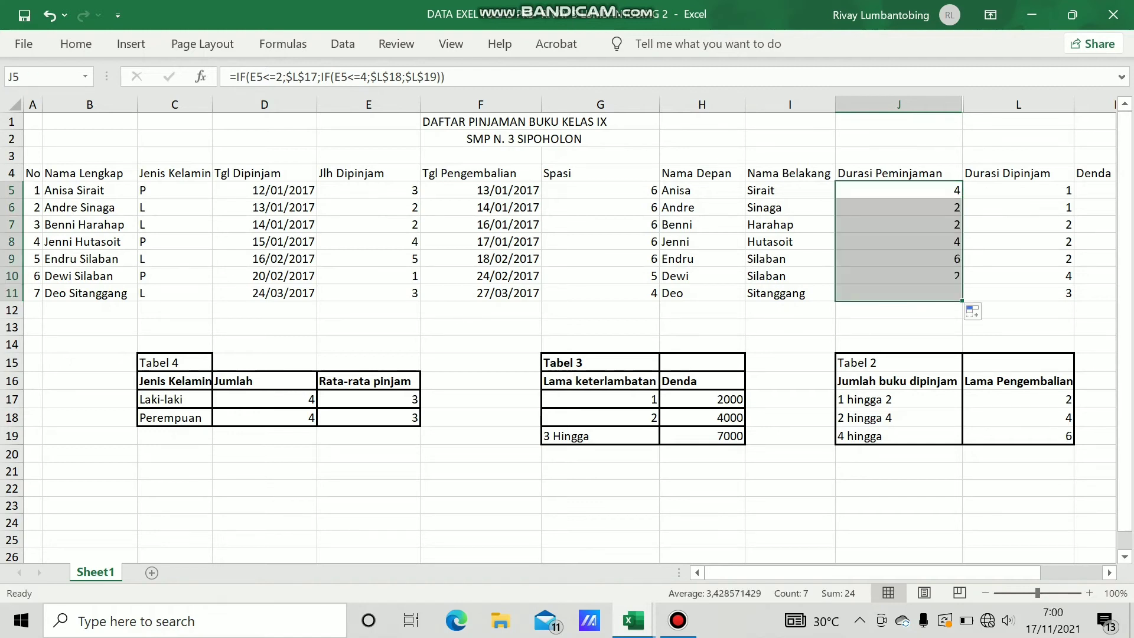
left_click(898, 241)
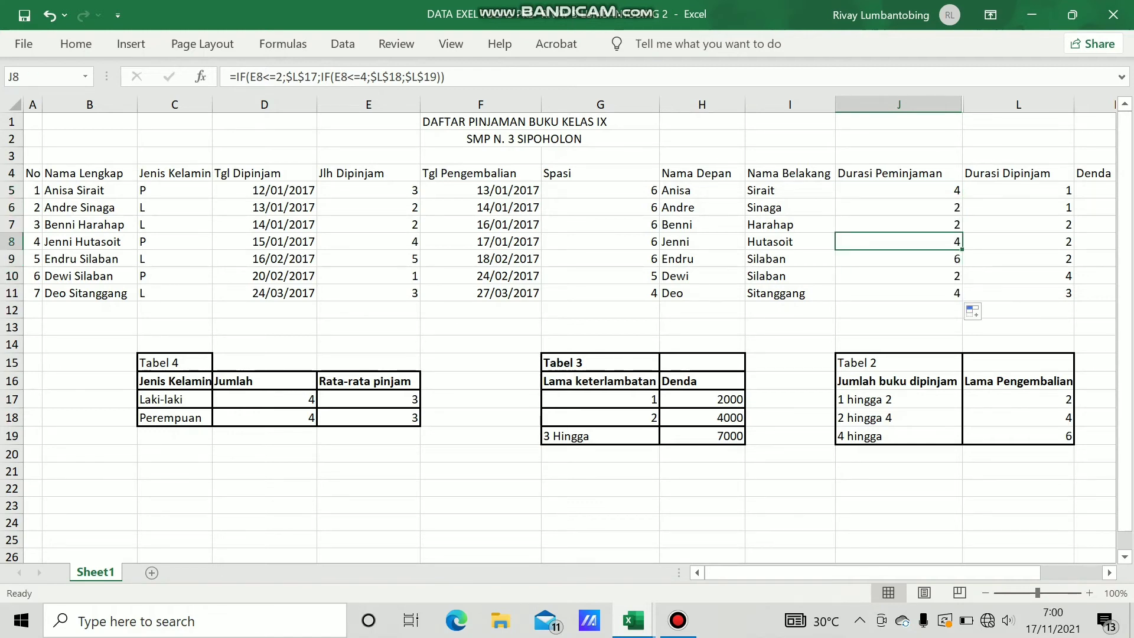
left_click(898, 207)
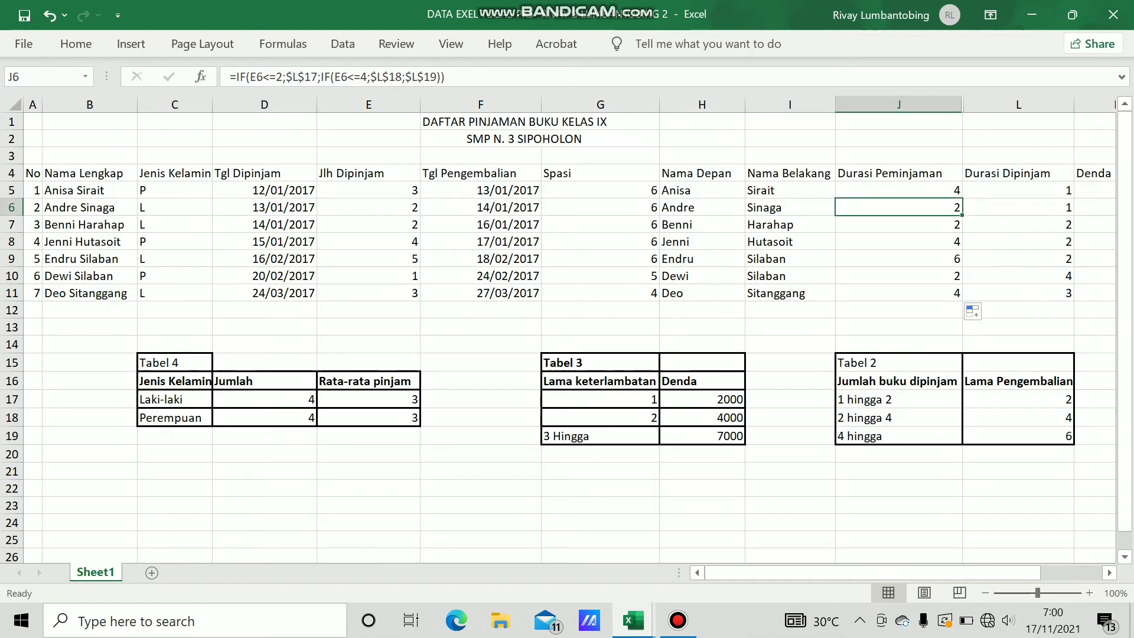
left_click_drag(898, 190, 1004, 164)
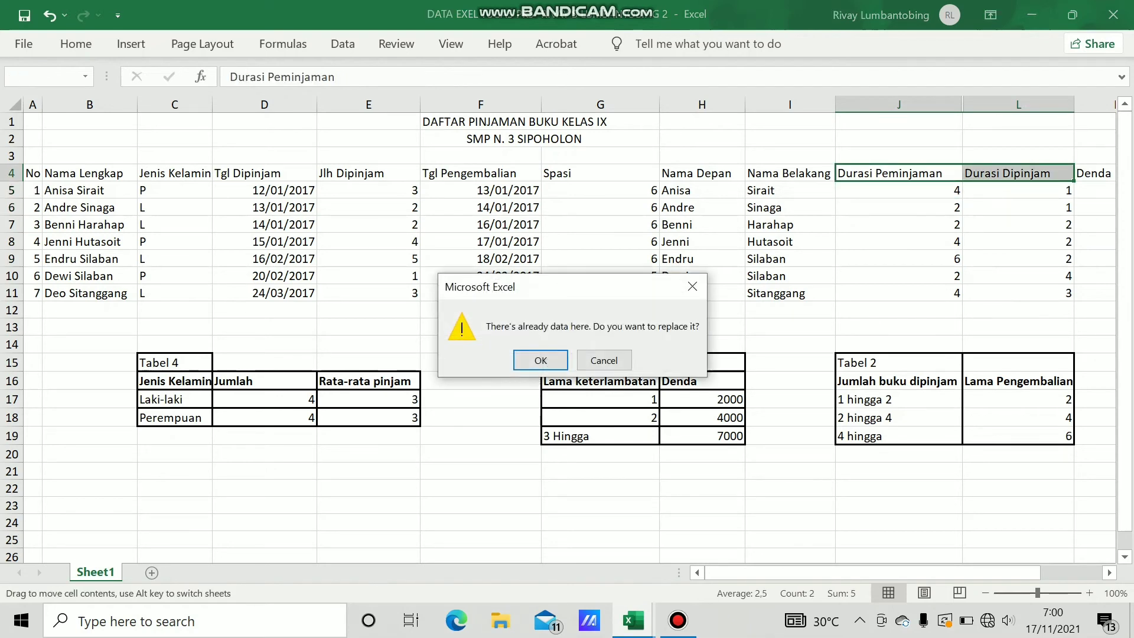
left_click(603, 360)
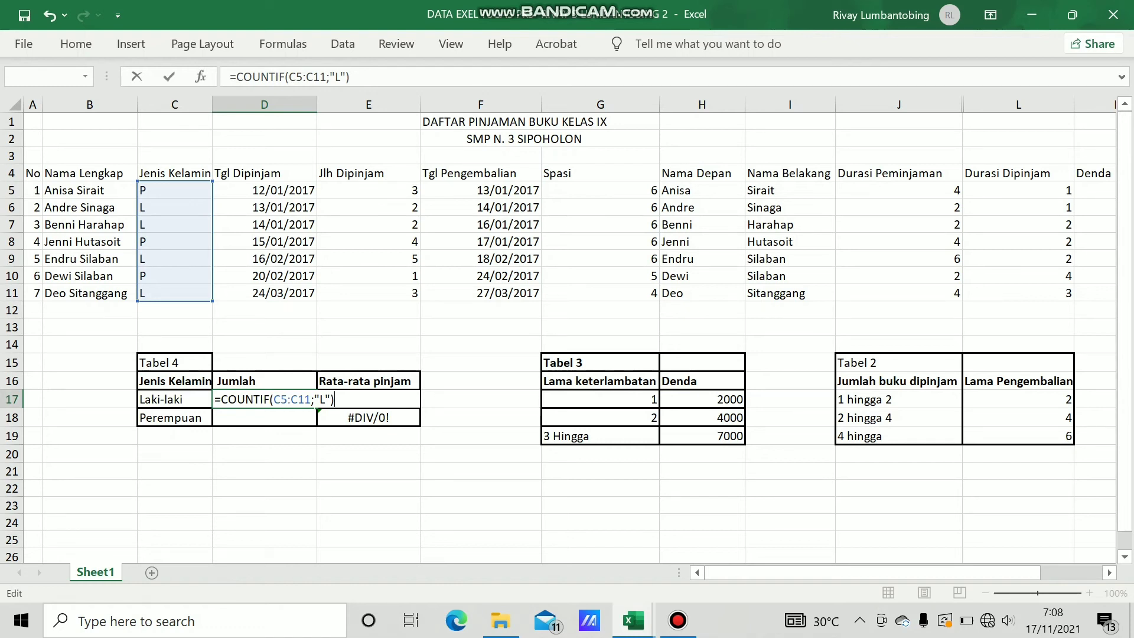
Step: Enter =COUNTIF(C5:C11;"L") in Tabel 4's Jumlah cell D17 for Laki-laki
key("Return")
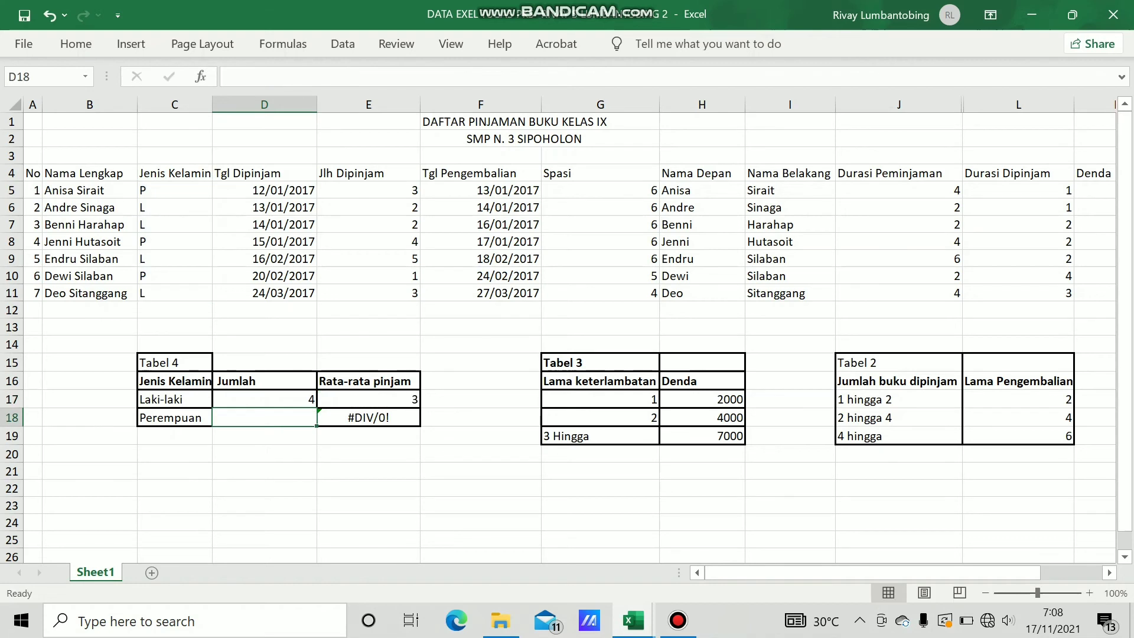
left_click(265, 399)
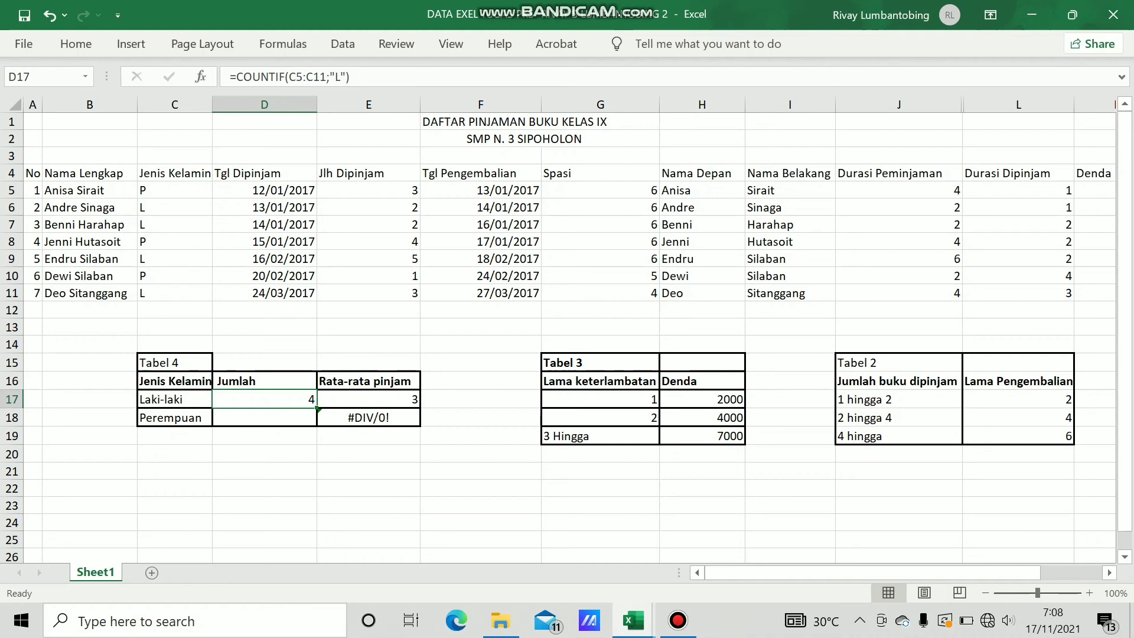
left_click(265, 381)
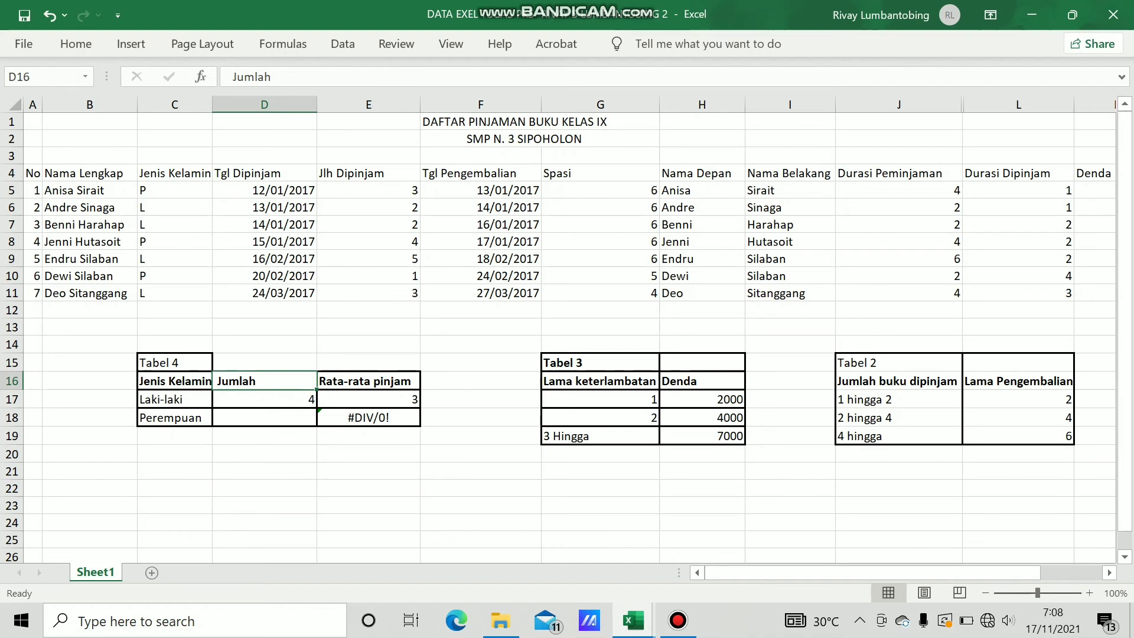
left_click(264, 418)
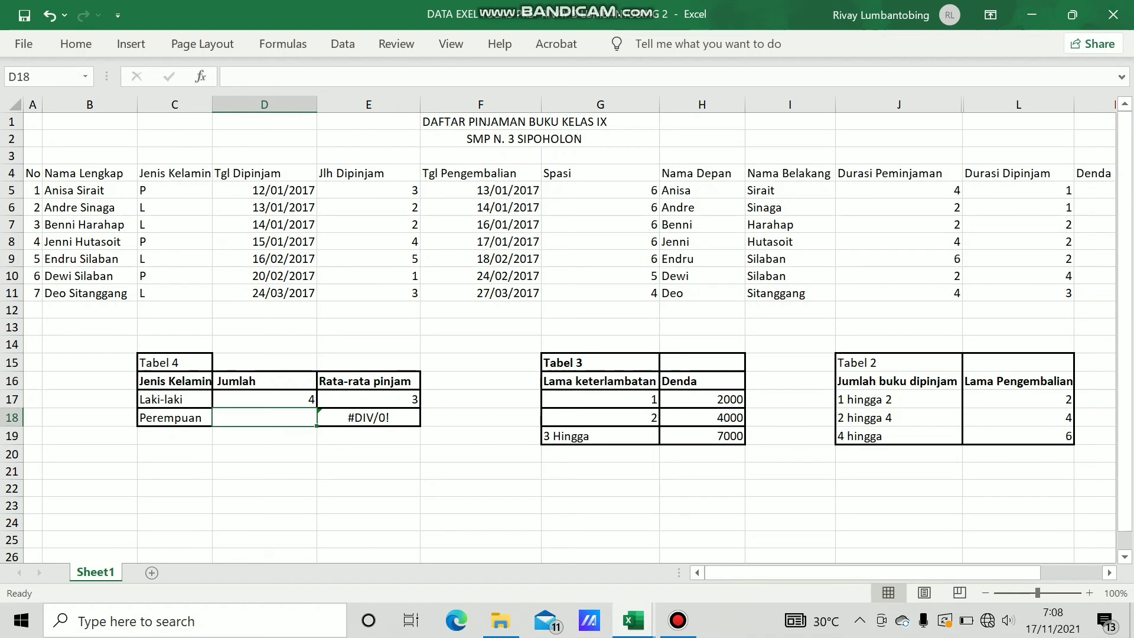
left_click(264, 436)
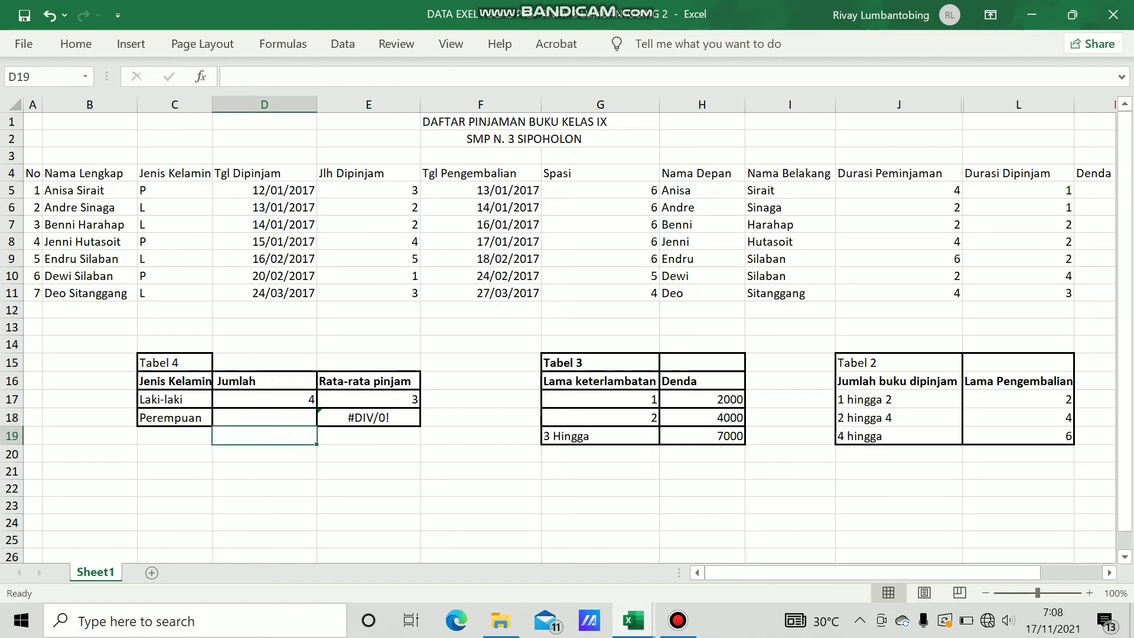
left_click_drag(264, 399, 368, 399)
mouse_move(264, 399)
left_mouse_down()
mouse_move(368, 399)
mouse_move(263, 399)
mouse_move(263, 417)
left_mouse_up()
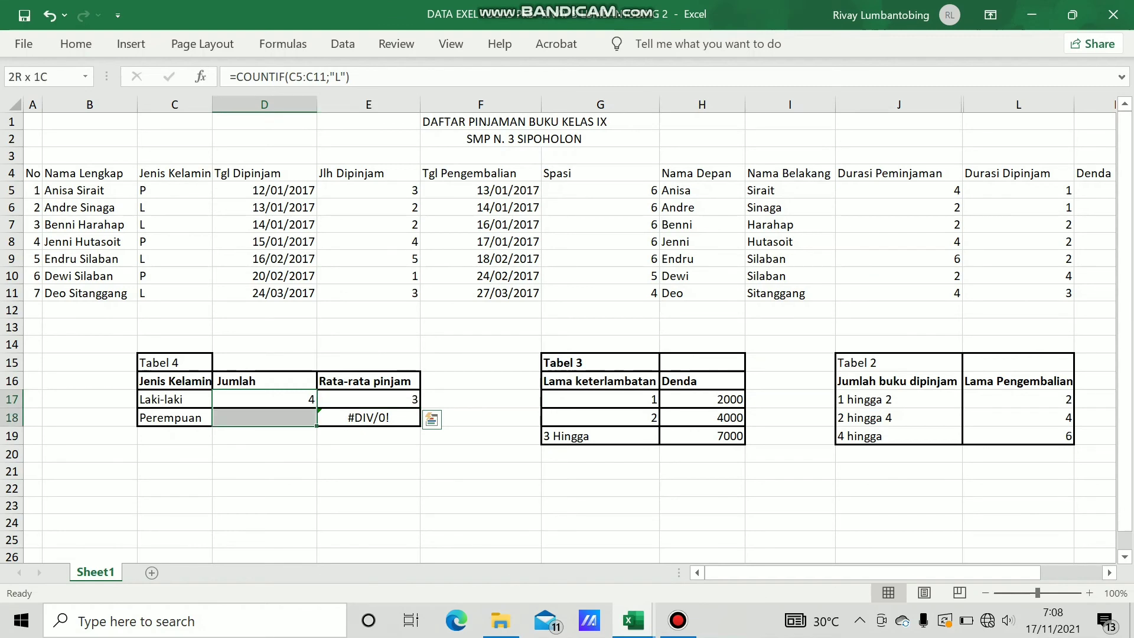
left_click(264, 417)
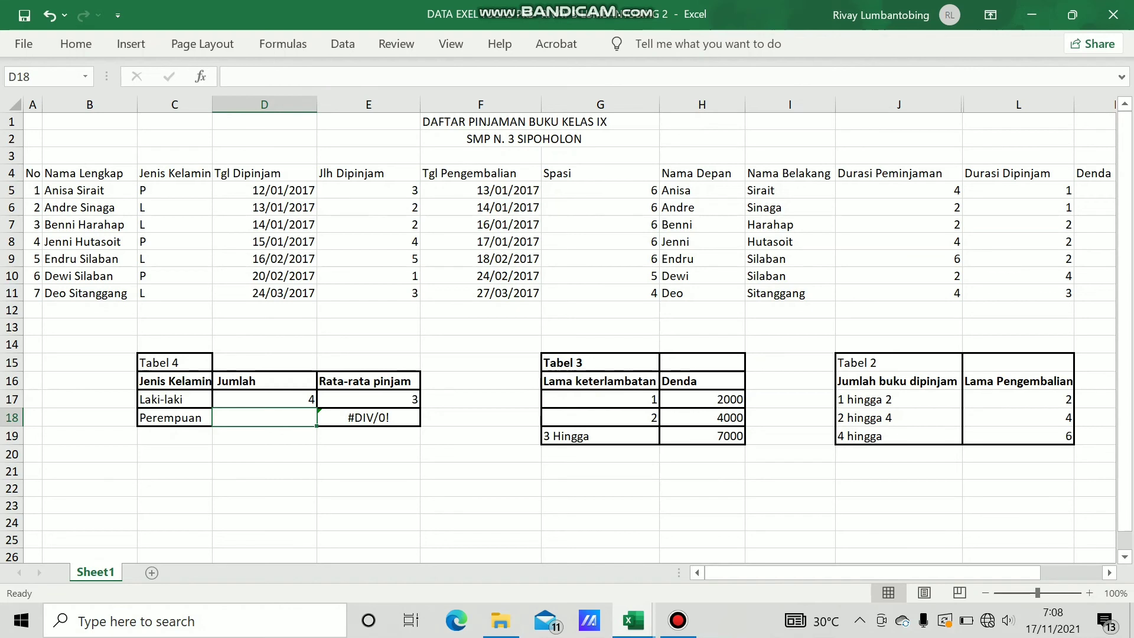
left_click(263, 435)
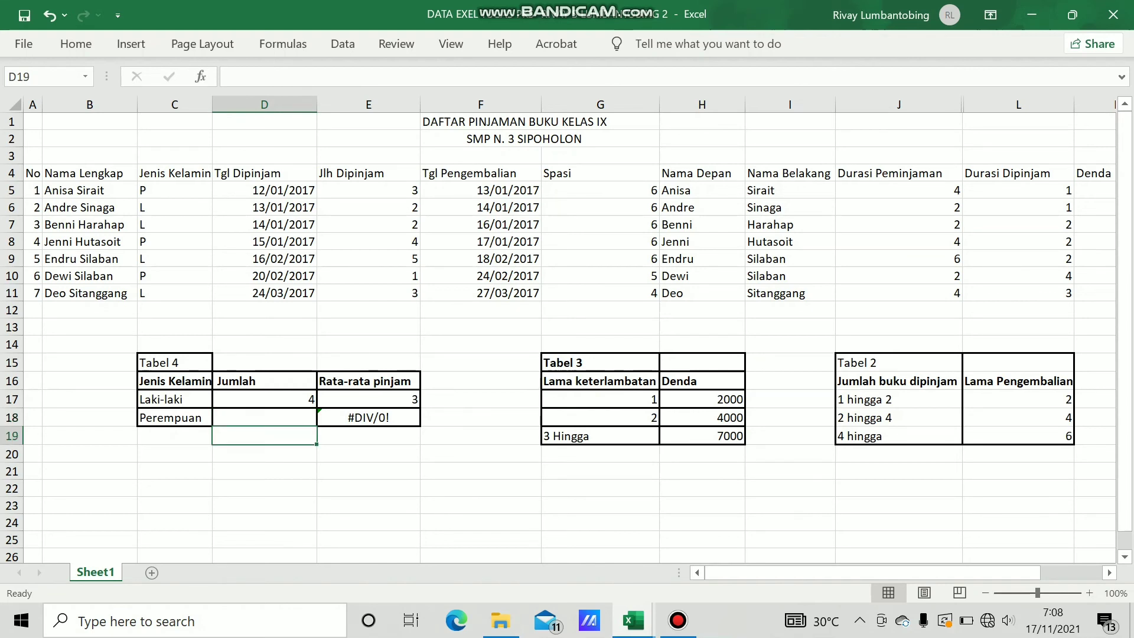
Step: Enter =COUNTIF(C5:C11;"P") in Tabel 4's Jumlah cell D18 for Perempuan
left_click(264, 416)
type("=COUNTIF(C5:C11;\"P\")")
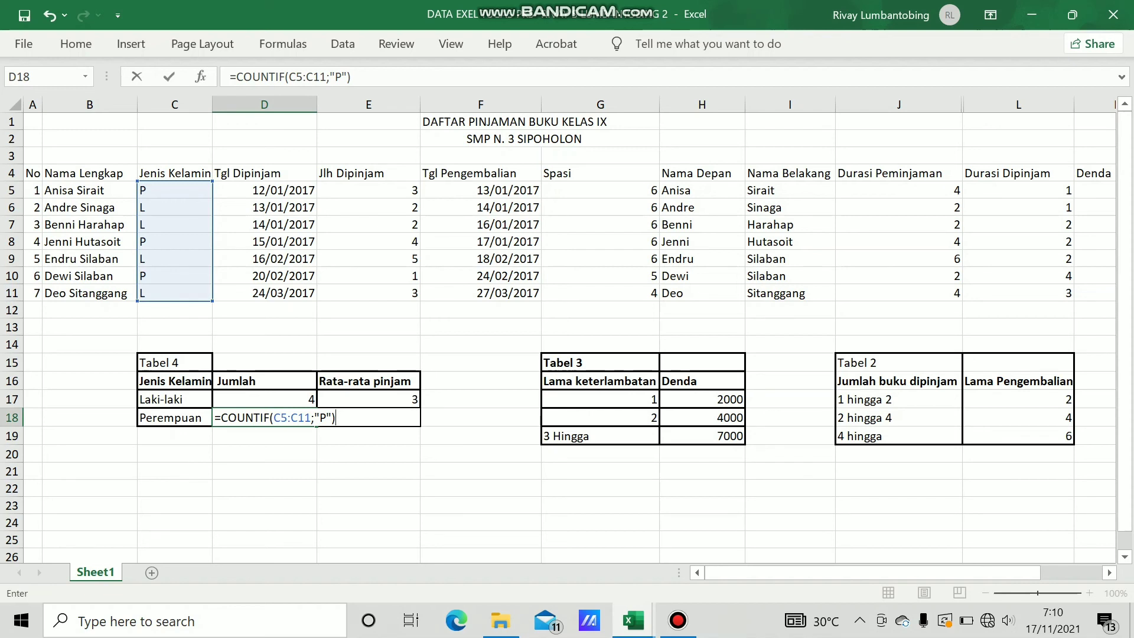
key("Return")
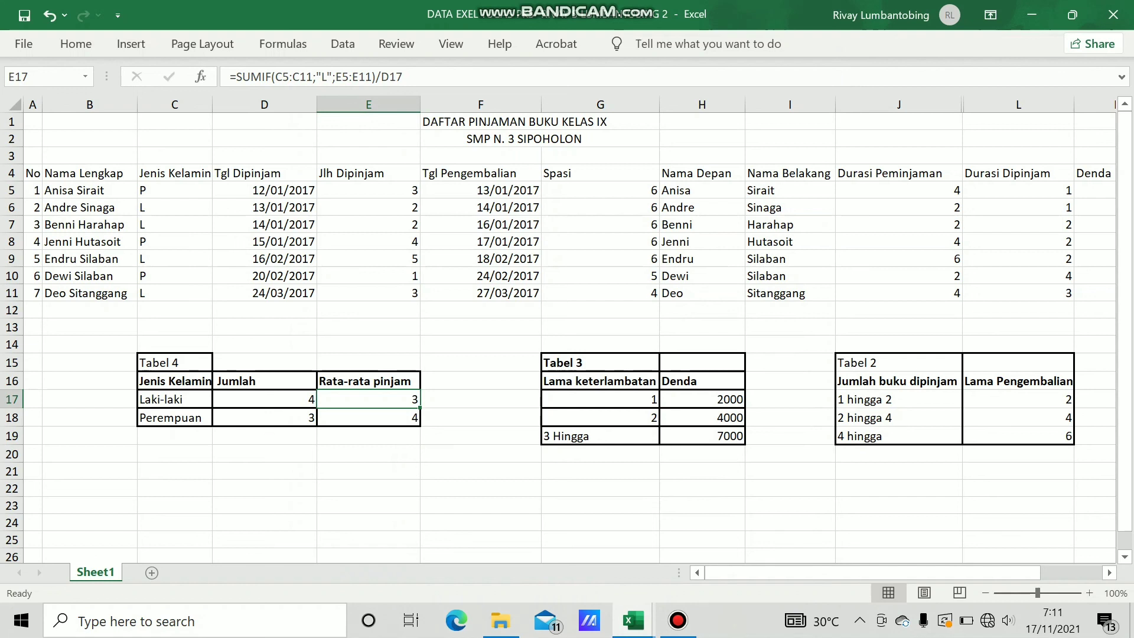
key("Down")
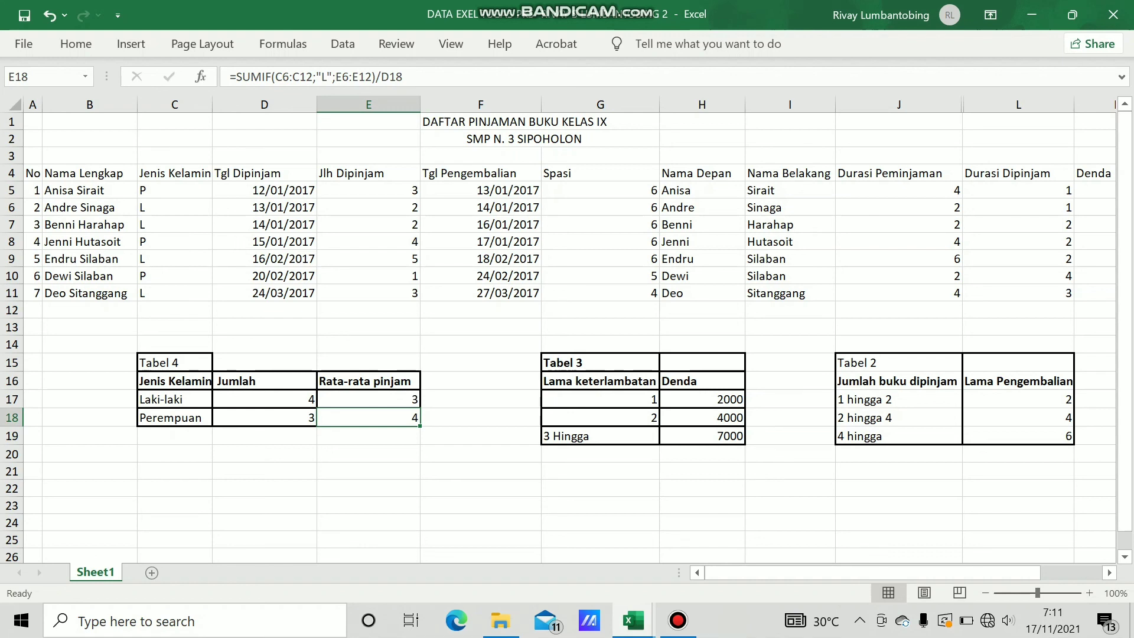
left_click(368, 399)
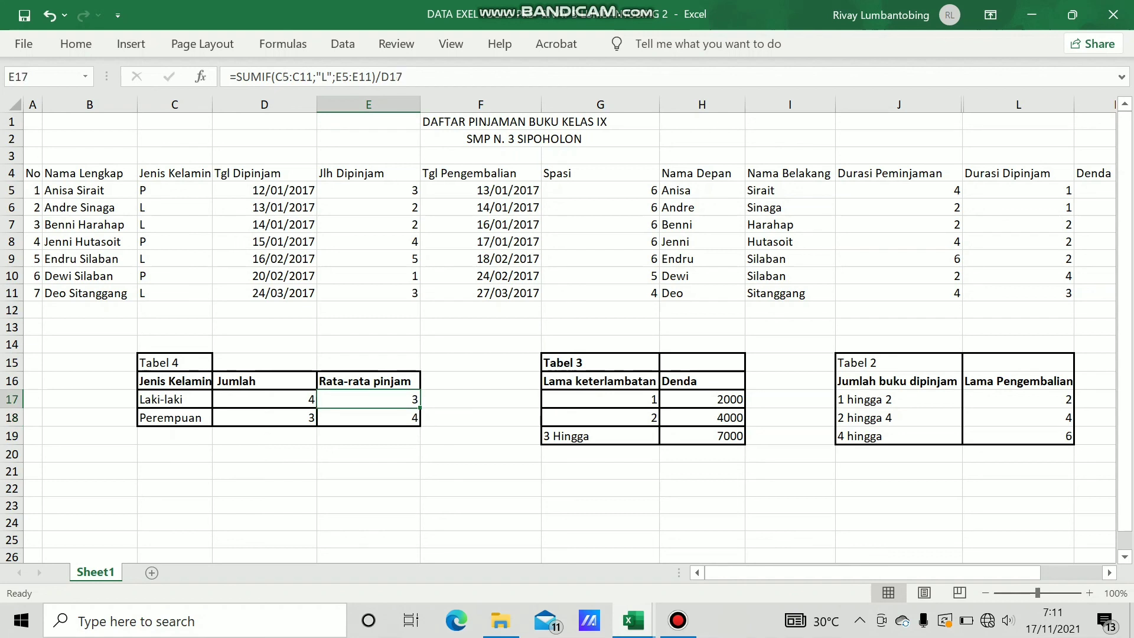
left_click(369, 380)
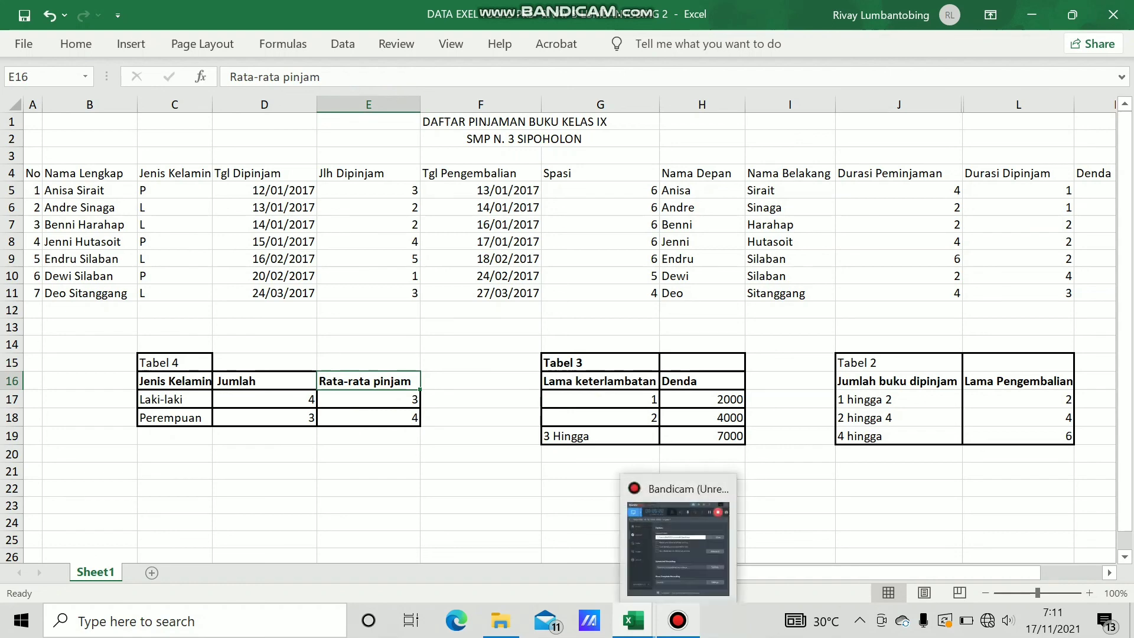
left_click(678, 620)
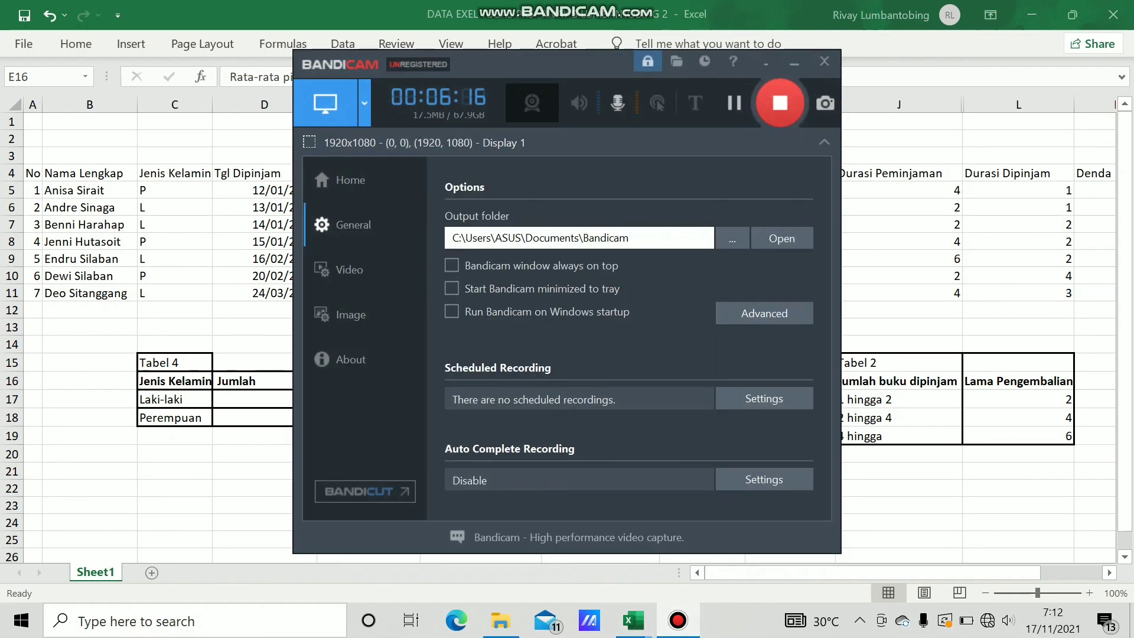